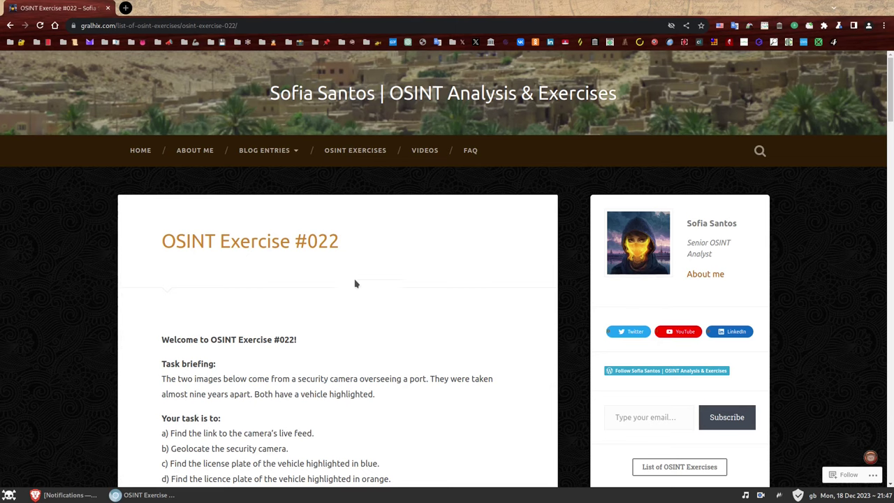
Step: Read the OSINT Exercise #022 briefing, its four tasks and the two highlighted port photos
{"action": "left_click_drag", "start_coordinate": [308, 243], "coordinate": [349, 247]}
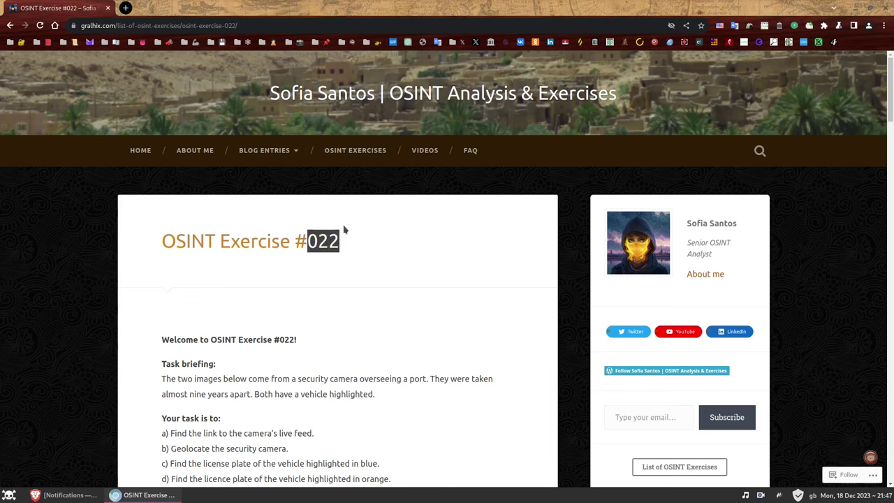
{"action": "left_click", "coordinate": [343, 229]}
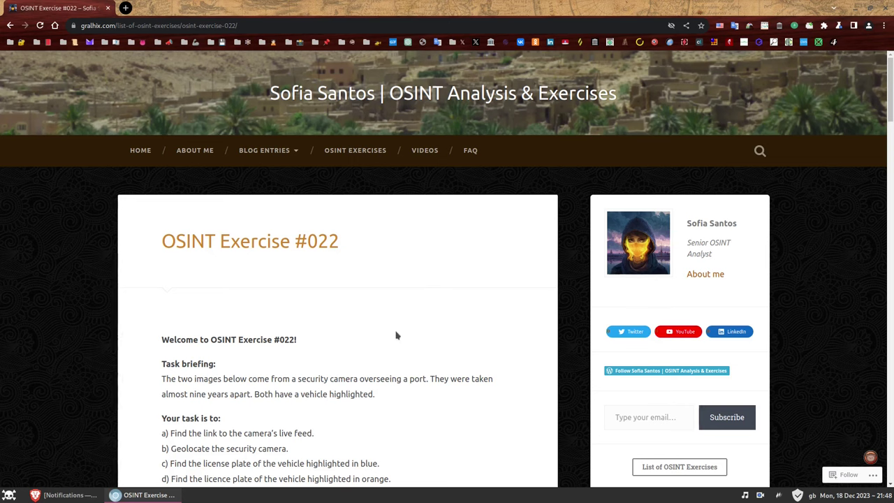
{"action": "scroll", "coordinate": [395, 335], "scroll_direction": "down", "scroll_amount": 3}
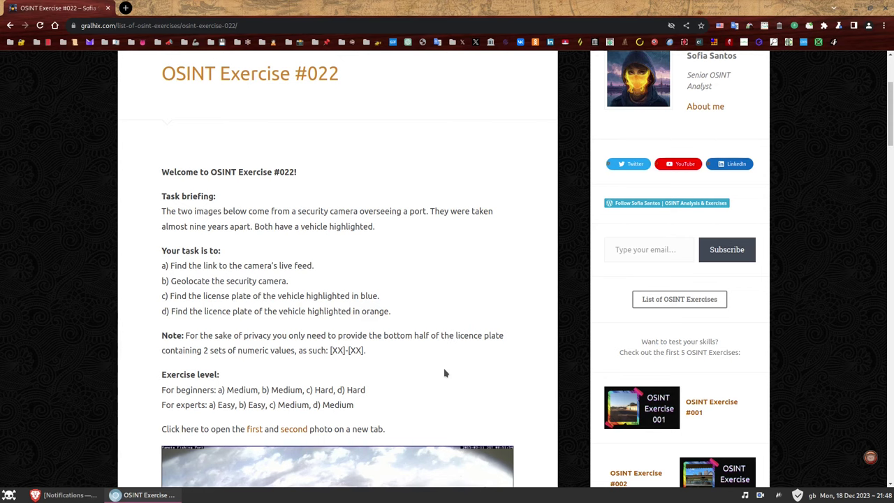
{"action": "scroll", "coordinate": [443, 371], "scroll_direction": "down", "scroll_amount": 3}
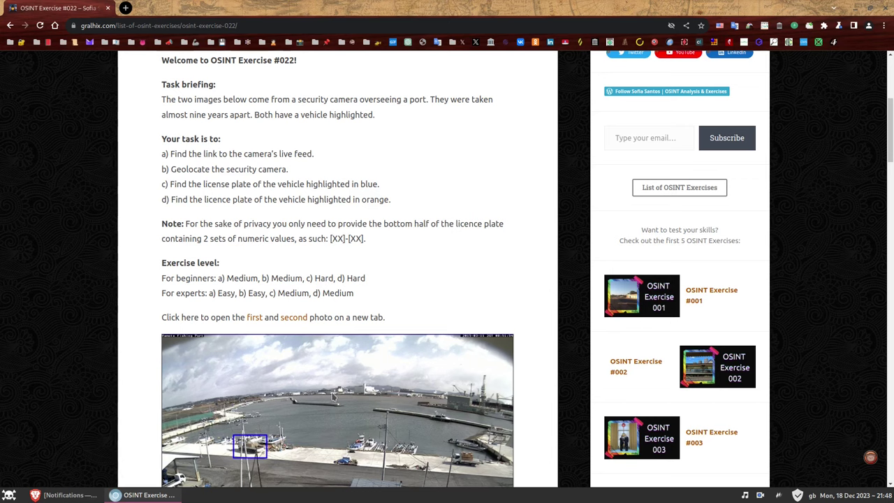
{"action": "scroll", "coordinate": [333, 397], "scroll_direction": "down", "scroll_amount": 4}
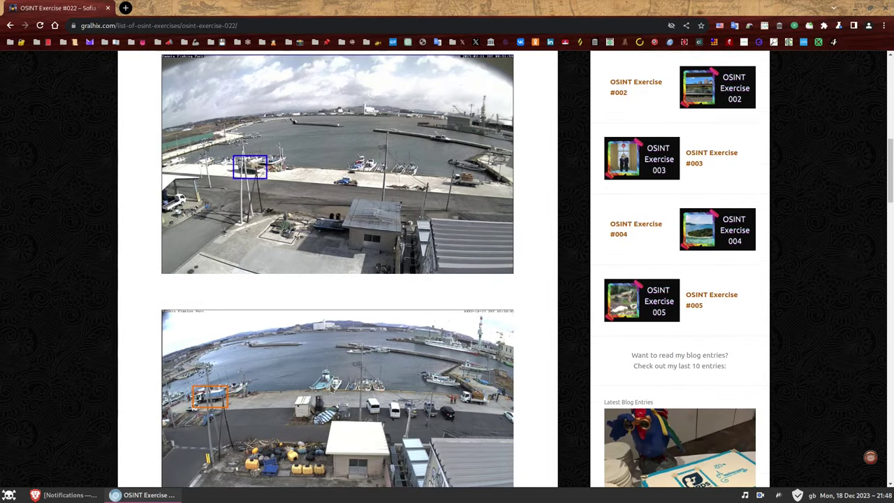
{"action": "scroll", "coordinate": [442, 284], "scroll_direction": "up", "scroll_amount": 4}
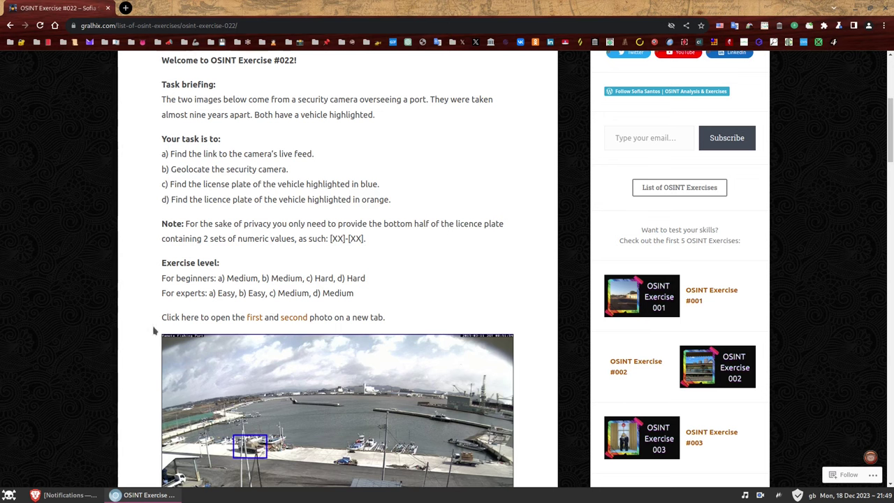
Step: Open the first and second exercise photos in separate tabs
{"action": "left_click", "coordinate": [254, 318]}
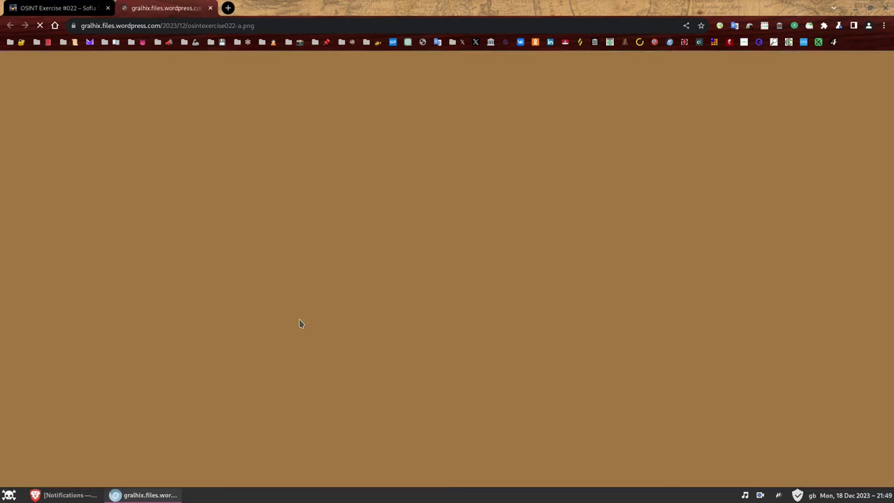
{"action": "key", "text": "ctrl+shift+Tab"}
{"action": "left_click", "coordinate": [298, 321]}
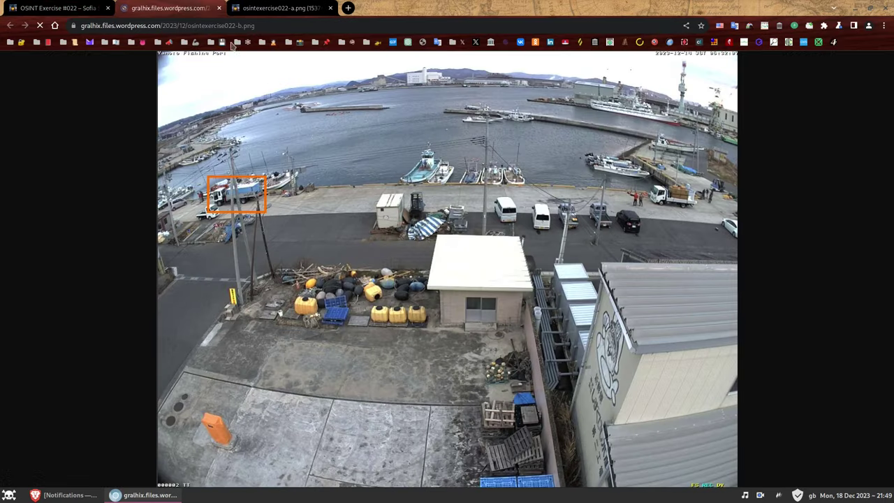
Step: Compare both exercise photos, checking the camera name, the timestamps and the highlighted vehicles
{"action": "key", "text": "ctrl+Tab"}
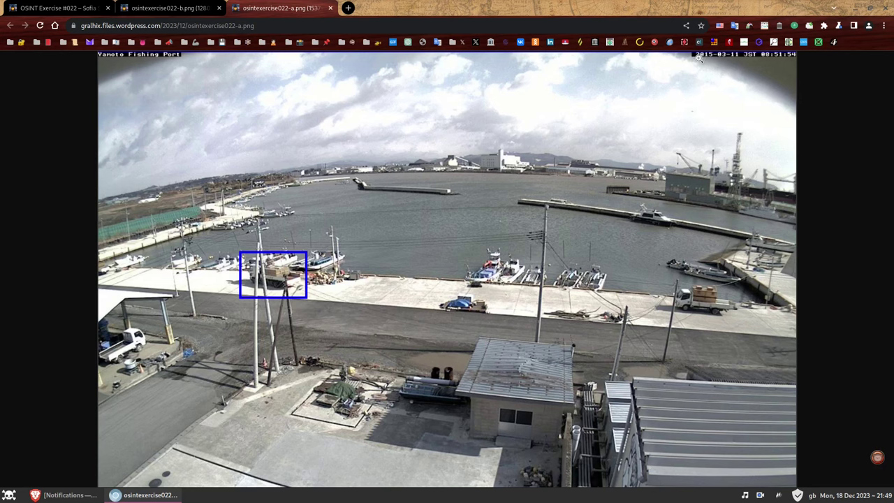
{"action": "key", "text": "ctrl+shift+Tab"}
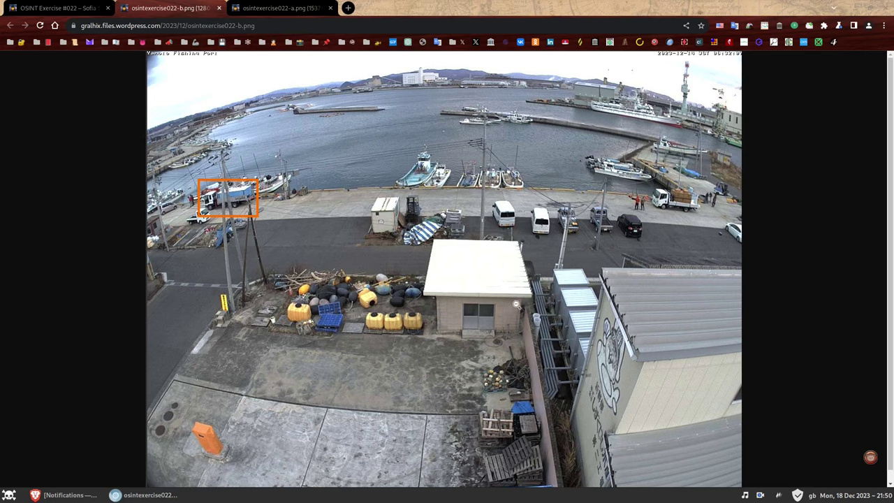
{"action": "left_click", "coordinate": [59, 7]}
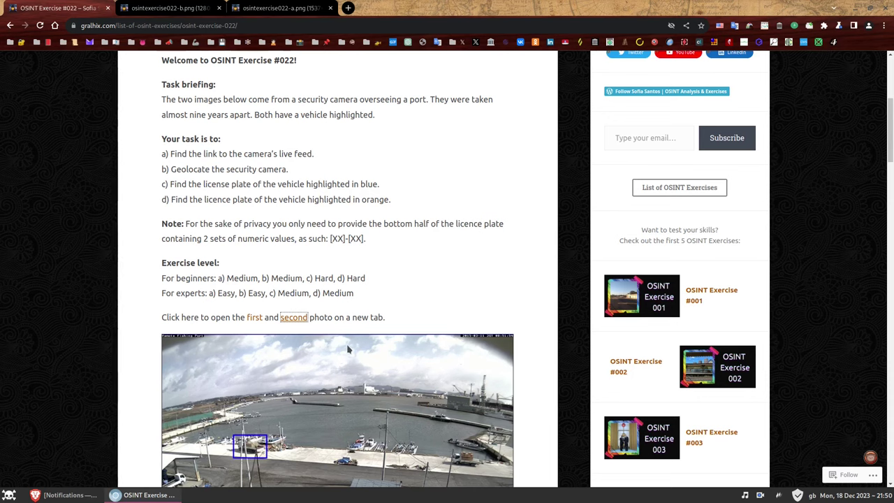
{"action": "left_click", "coordinate": [180, 8]}
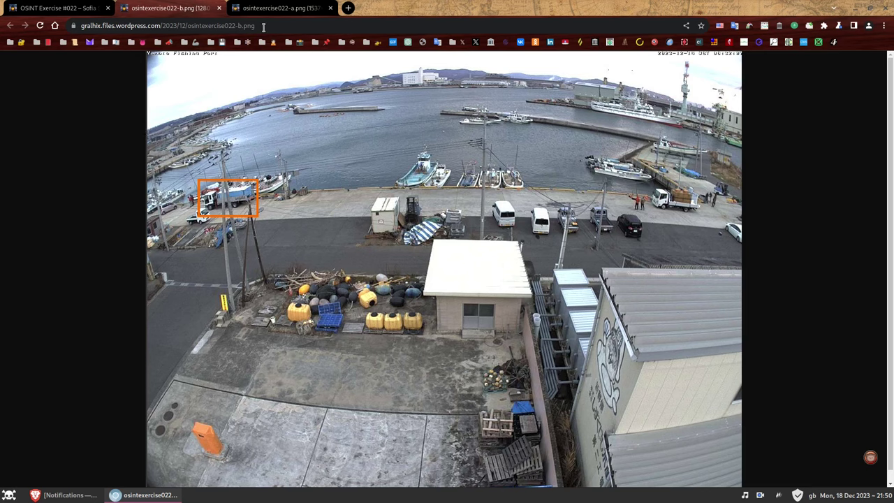
{"action": "left_click", "coordinate": [274, 9]}
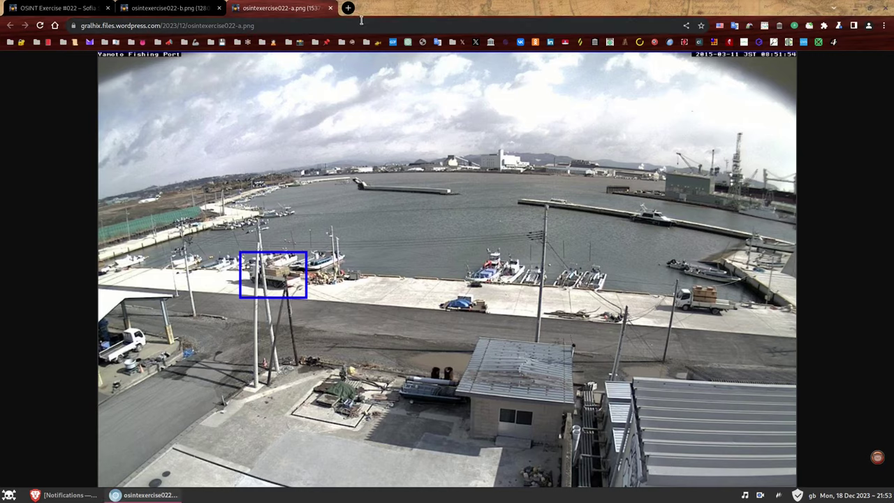
Step: Search Google for the exact phrase "yamoto fishing port" in a new tab and show the image results
{"action": "key", "text": "ctrl+t"}
{"action": "type", "text": "\"yamoto fishing port\""}
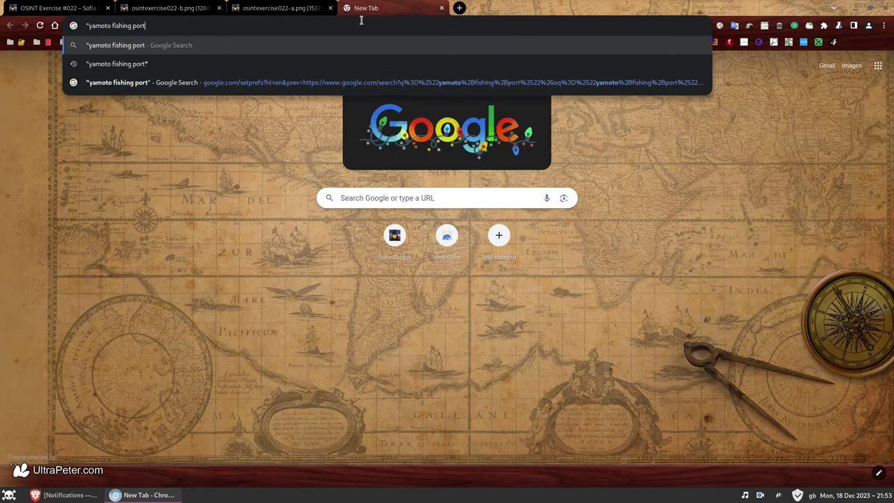
{"action": "key", "text": "Return"}
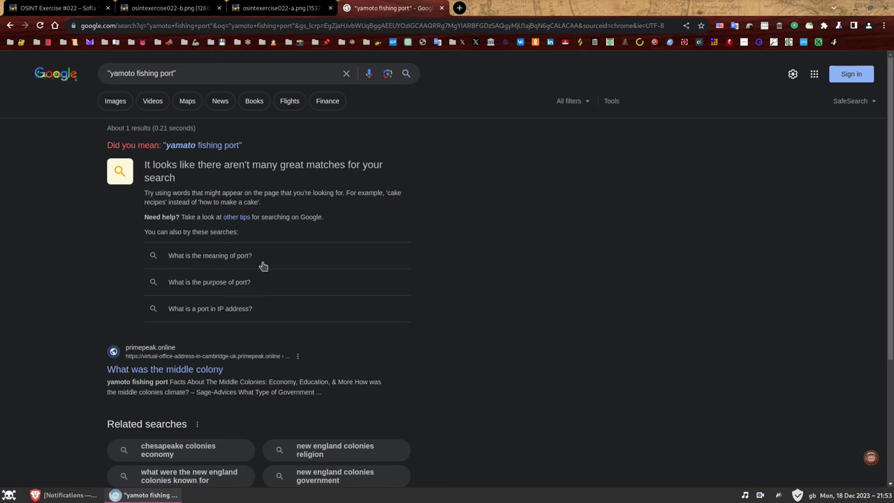
{"action": "left_click", "coordinate": [115, 100]}
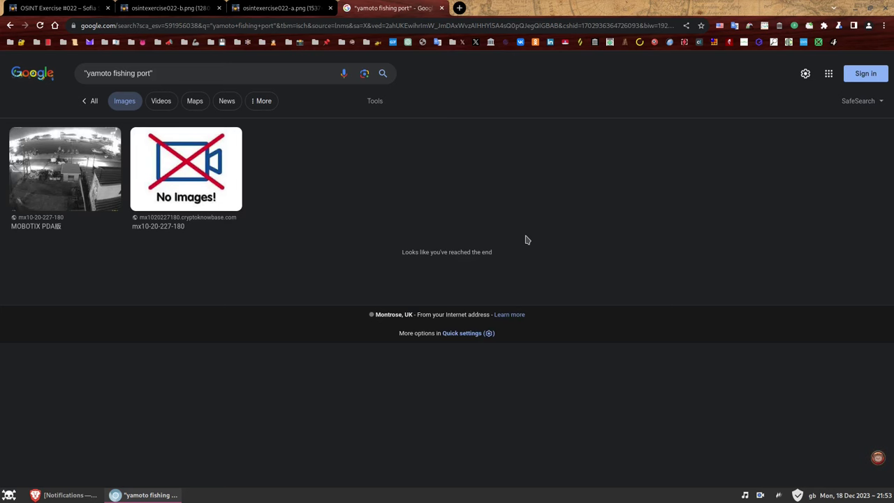
Step: Compare the enlarged MOBOTIX image result with both exercise photos
{"action": "key", "text": "ctrl+plus"}
{"action": "key", "text": "ctrl+plus"}
{"action": "key", "text": "ctrl+plus"}
{"action": "key", "text": "ctrl+plus"}
{"action": "key", "text": "ctrl+plus"}
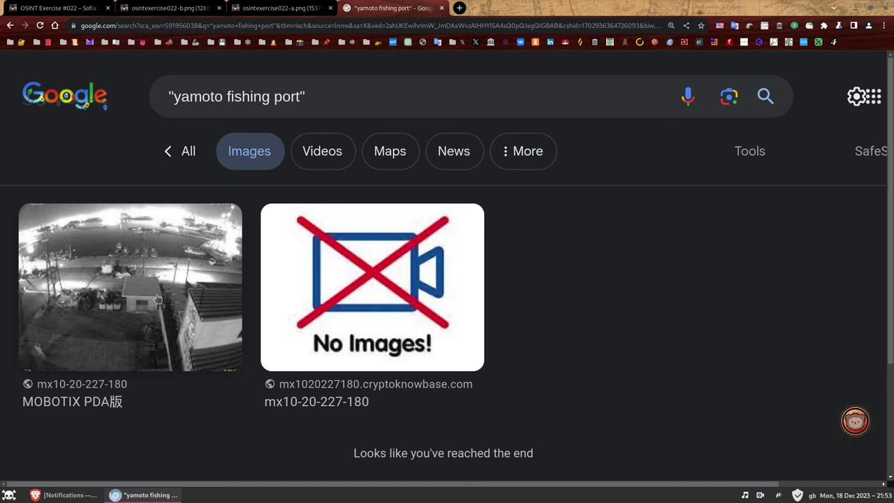
{"action": "left_click", "coordinate": [275, 8]}
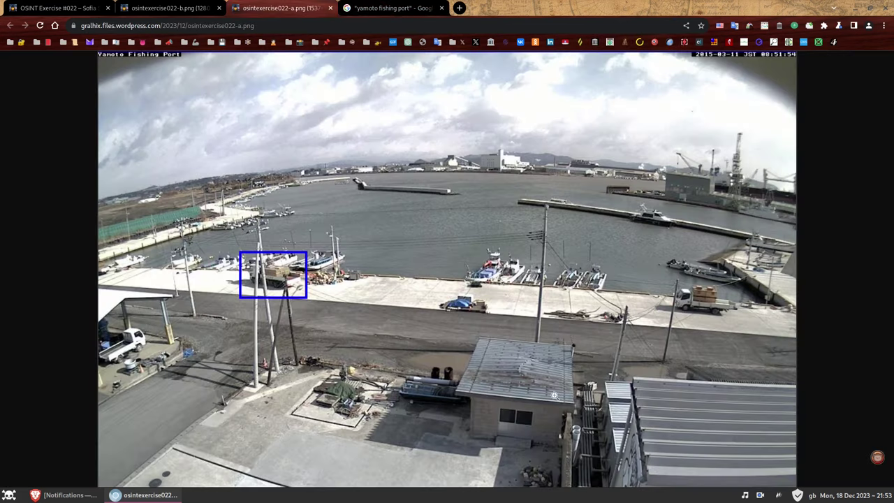
{"action": "left_click", "coordinate": [185, 7]}
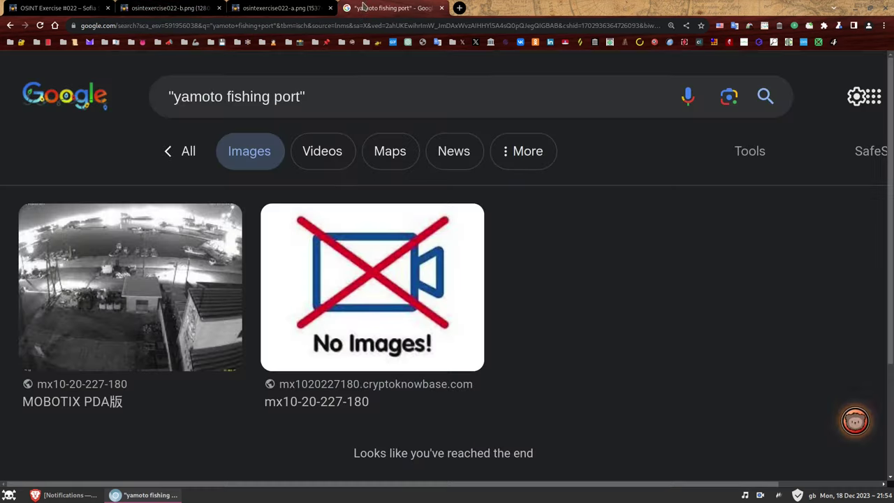
Step: Open both "yamoto fishing port" image results in separate tabs and examine the MOBOTIX camera image
{"action": "left_click", "coordinate": [370, 8]}
{"action": "middle_click", "coordinate": [328, 279]}
{"action": "middle_click", "coordinate": [351, 277]}
{"action": "key", "text": "ctrl+Tab"}
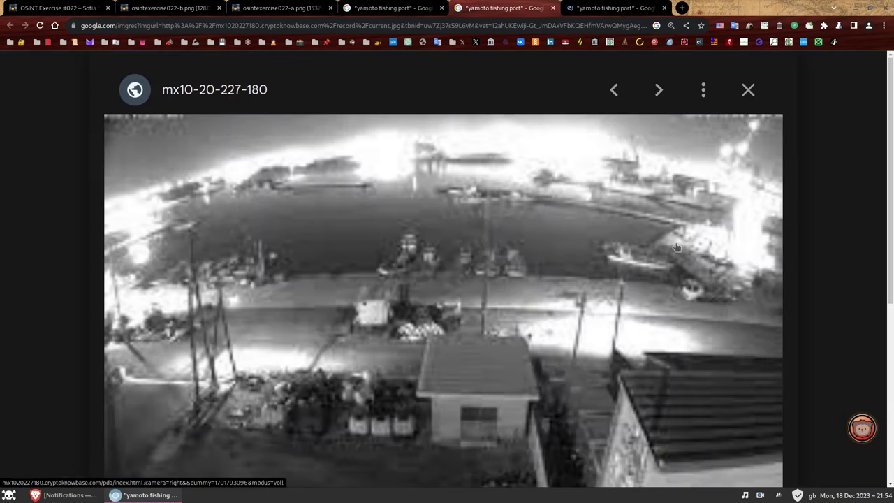
{"action": "key", "text": "ctrl+minus"}
{"action": "key", "text": "ctrl+minus"}
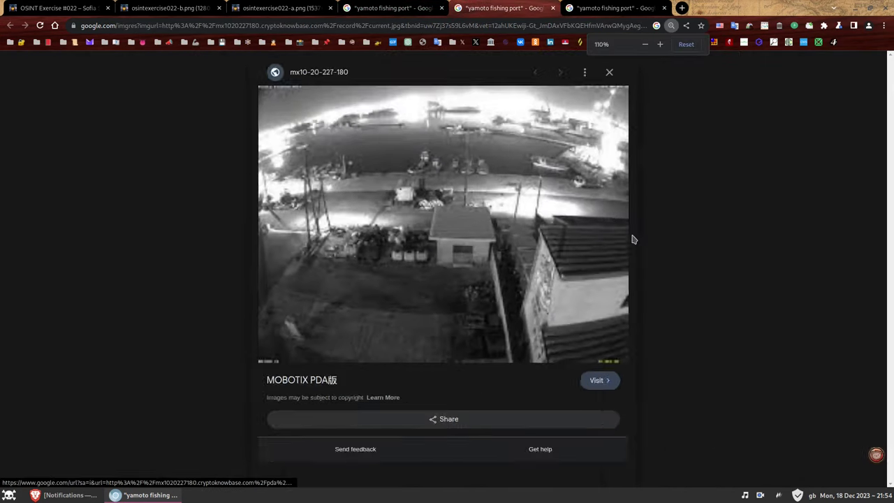
Step: Try to visit the source web pages of both image results
{"action": "left_click", "coordinate": [569, 319]}
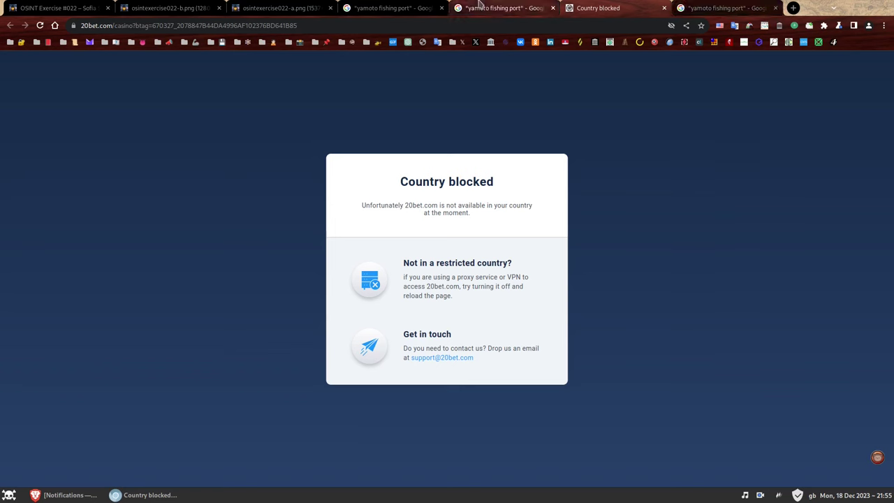
{"action": "left_click", "coordinate": [726, 7]}
{"action": "left_click", "coordinate": [557, 201]}
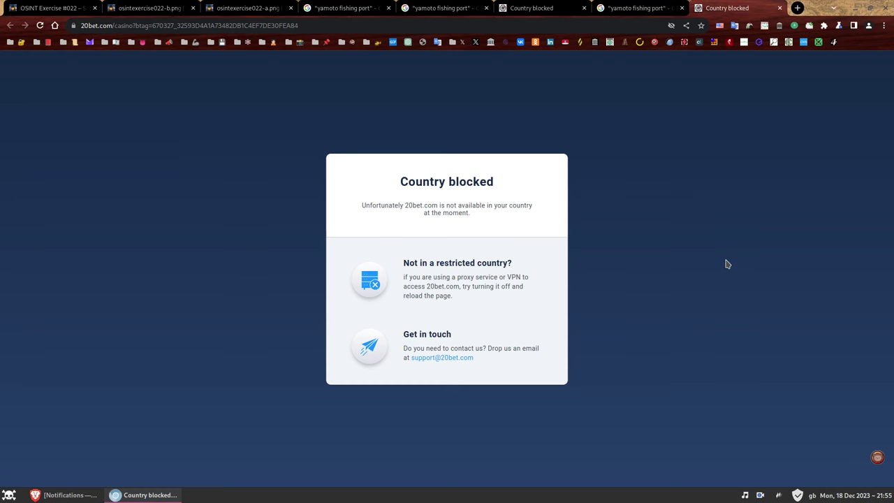
Step: Close the visited source pages and both image previews, returning to the image search results
{"action": "key", "text": "ctrl+w"}
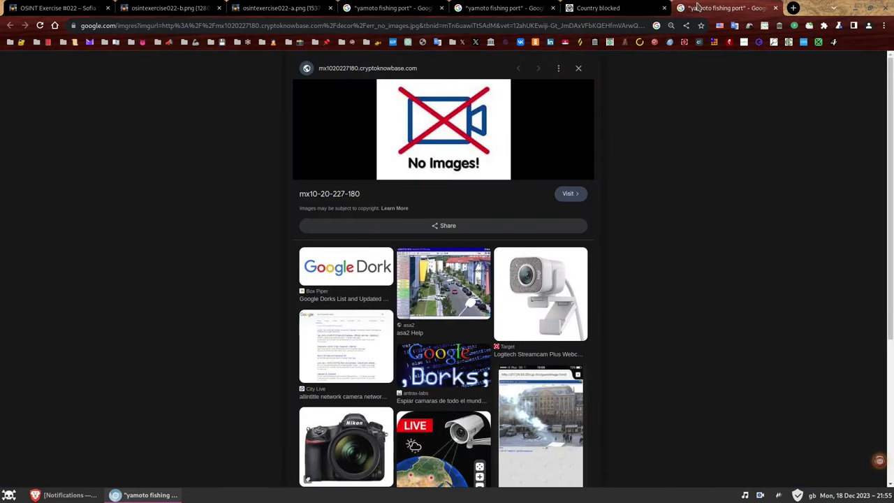
{"action": "key", "text": "ctrl+w"}
{"action": "left_click", "coordinate": [664, 8]}
{"action": "left_click", "coordinate": [552, 8]}
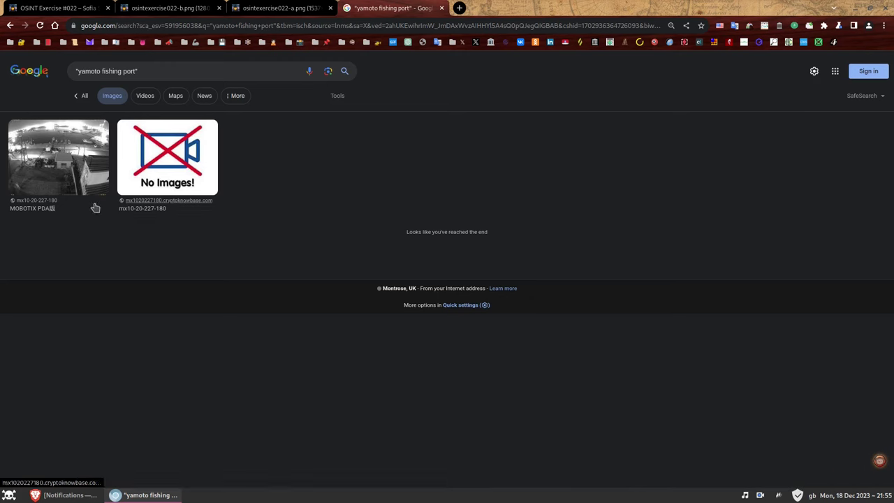
{"action": "key", "text": "ctrl+plus"}
{"action": "key", "text": "ctrl+plus"}
{"action": "key", "text": "ctrl+plus"}
{"action": "key", "text": "ctrl+plus"}
{"action": "key", "text": "ctrl+plus"}
{"action": "key", "text": "ctrl+plus"}
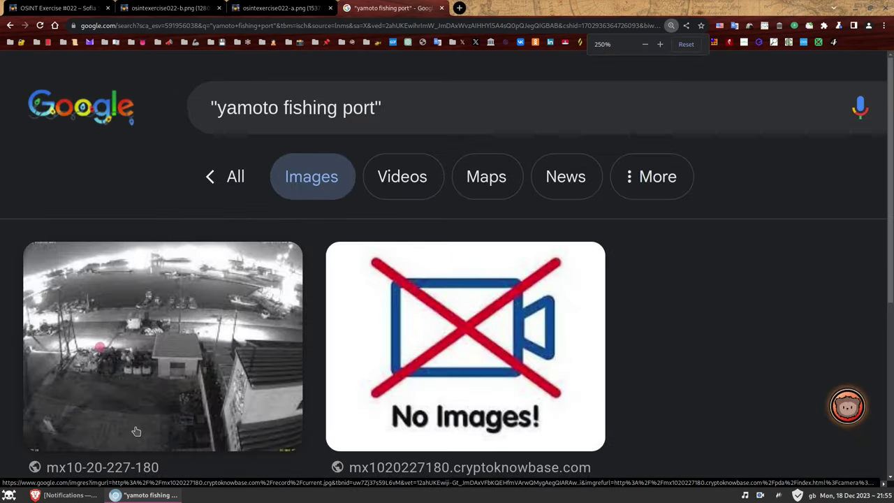
{"action": "scroll", "coordinate": [84, 349], "scroll_direction": "down", "scroll_amount": 2}
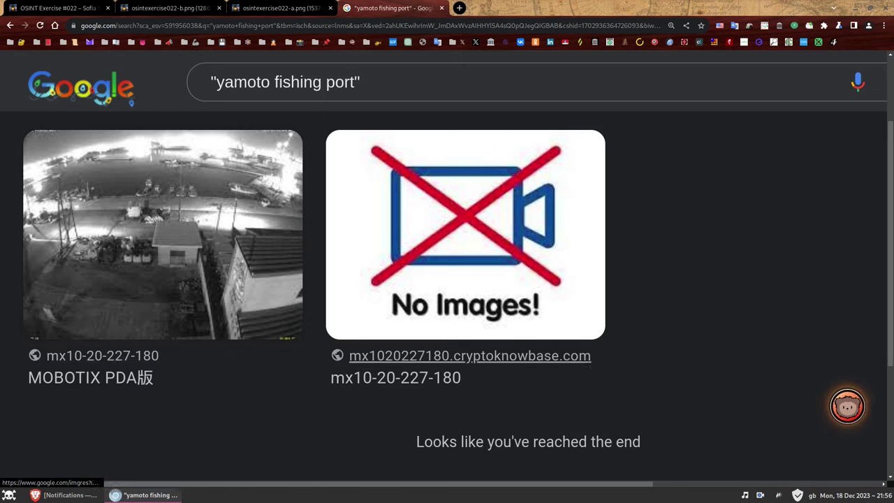
{"action": "left_click", "coordinate": [423, 84]}
{"action": "key", "text": "ctrl+a"}
{"action": "key", "text": "ctrl+v"}
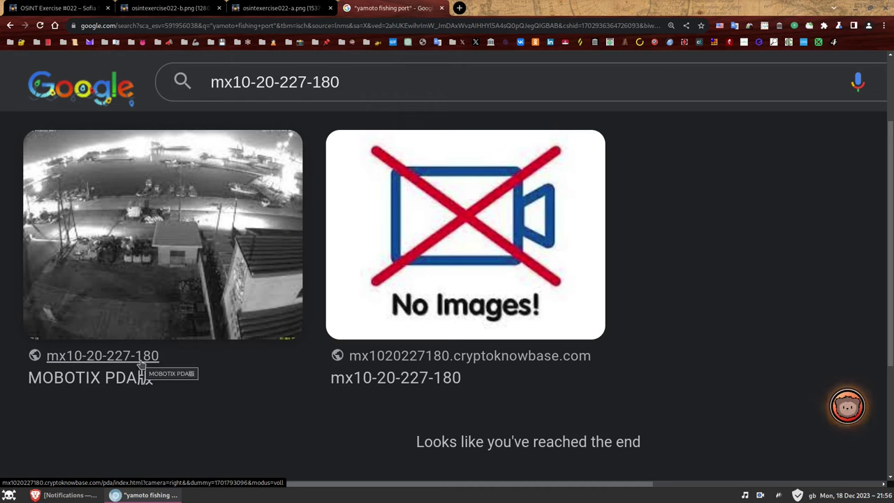
{"action": "key", "text": "Return"}
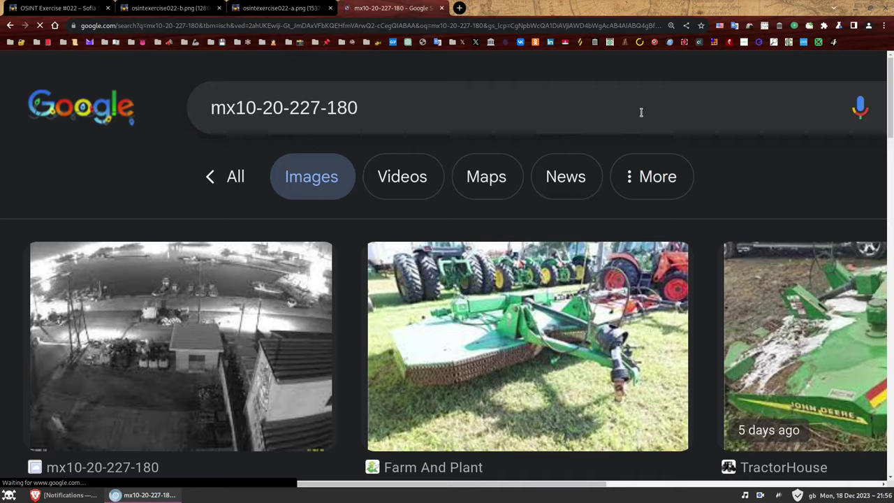
{"action": "key", "text": "ctrl+minus"}
{"action": "key", "text": "ctrl+minus"}
{"action": "key", "text": "ctrl+minus"}
{"action": "key", "text": "ctrl+minus"}
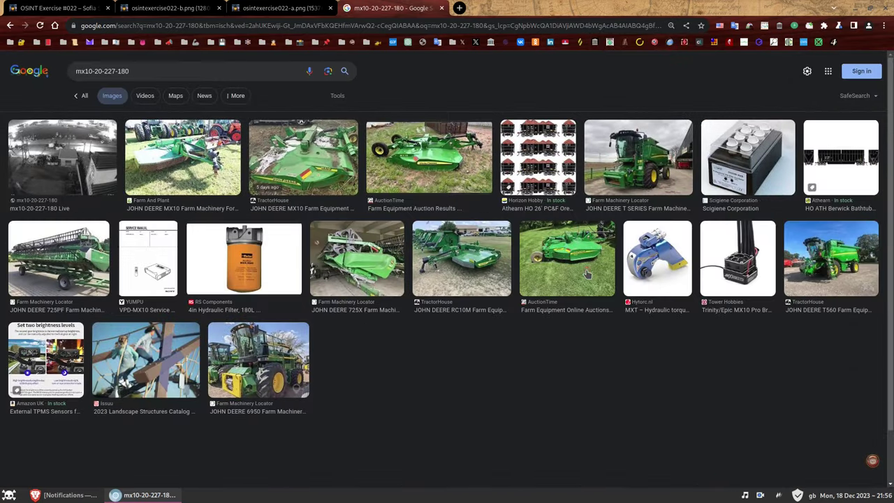
{"action": "key", "text": "ctrl+plus"}
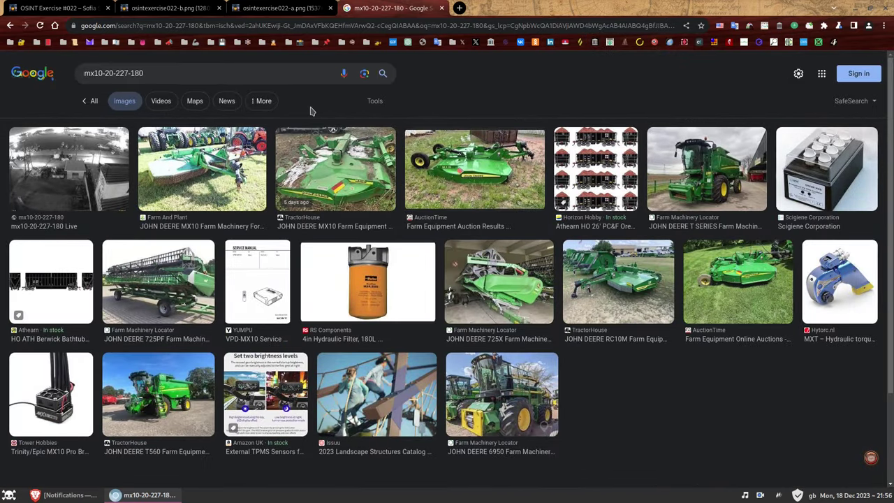
{"action": "left_click", "coordinate": [89, 102]}
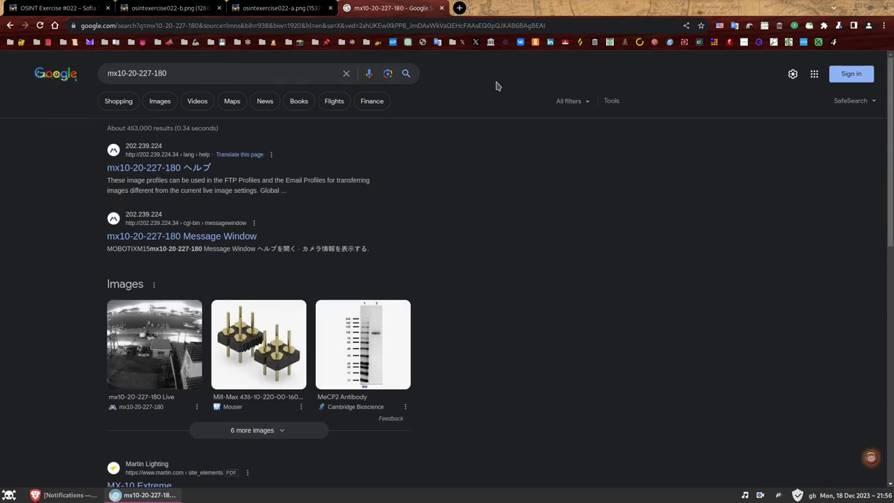
{"action": "key", "text": "ctrl+plus"}
{"action": "key", "text": "ctrl+plus"}
{"action": "key", "text": "ctrl+plus"}
{"action": "key", "text": "ctrl+plus"}
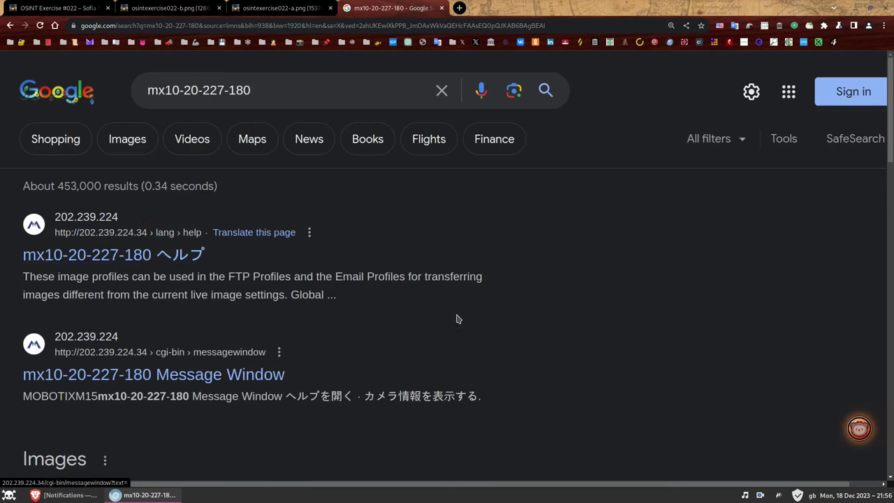
{"action": "left_click", "coordinate": [138, 257]}
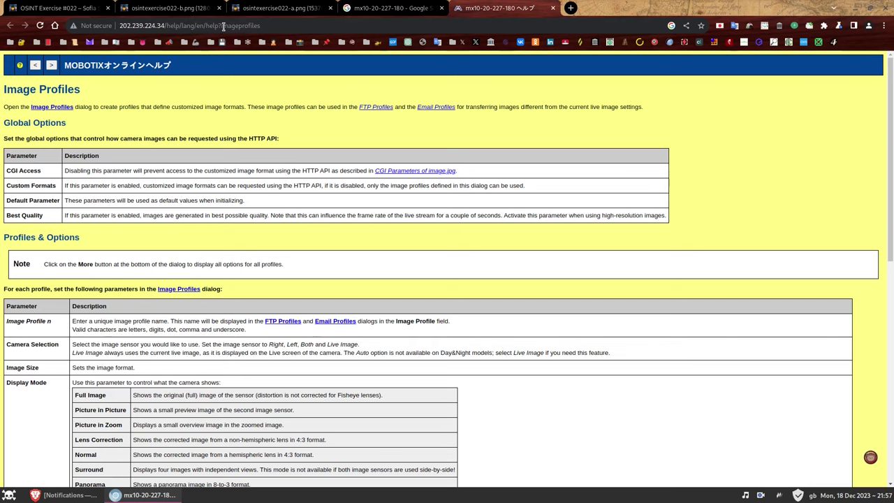
Step: Cut the help path from the web address and load the camera's root page at 202.239.224.34
{"action": "left_click_drag", "start_coordinate": [167, 25], "coordinate": [329, 26]}
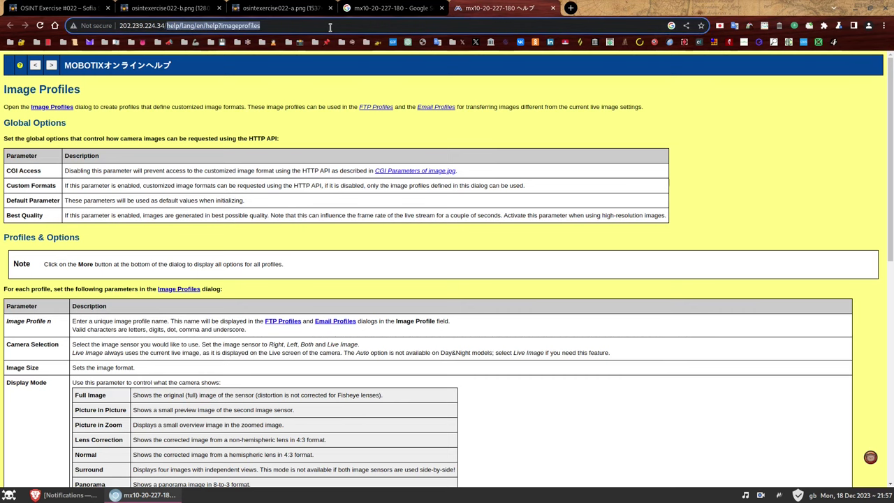
{"action": "key", "text": "BackSpace"}
{"action": "key", "text": "Return"}
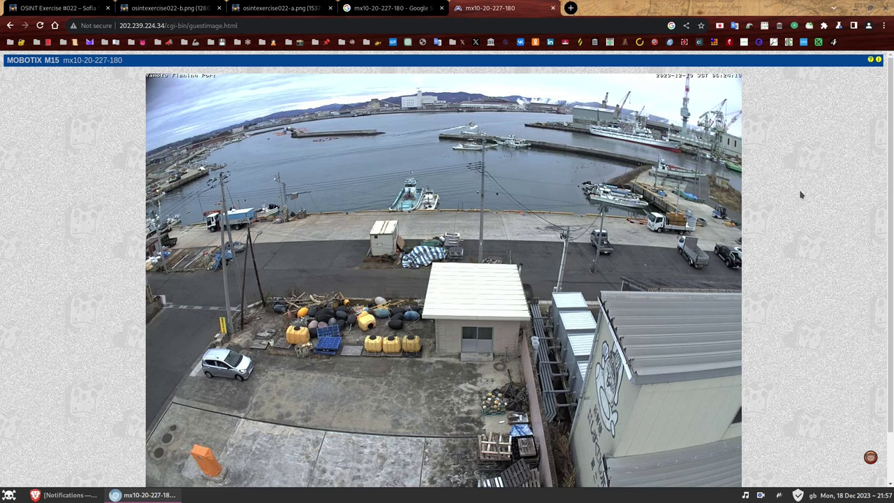
Step: Check the live camera page against task a) and the first port photo on the OSINT Exercise #022 page
{"action": "left_click", "coordinate": [56, 8]}
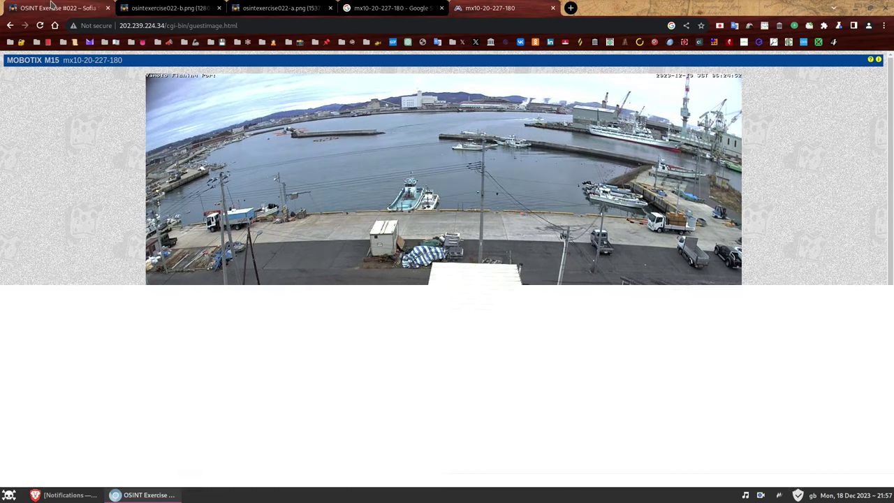
{"action": "left_click_drag", "start_coordinate": [165, 154], "coordinate": [370, 154]}
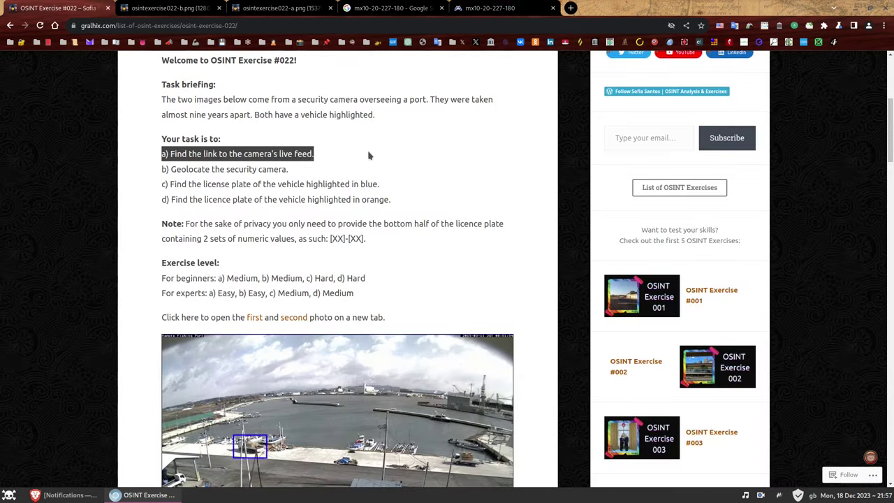
{"action": "left_click", "coordinate": [324, 160]}
{"action": "left_click", "coordinate": [480, 9]}
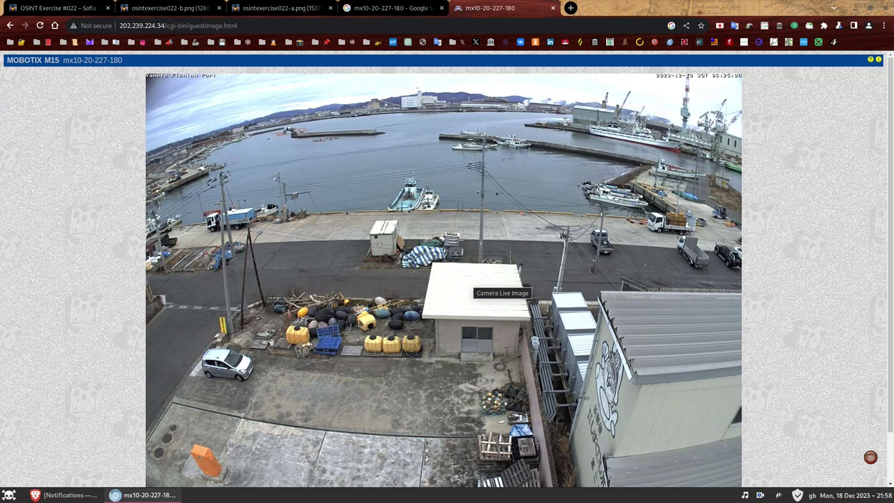
{"action": "left_click", "coordinate": [55, 8]}
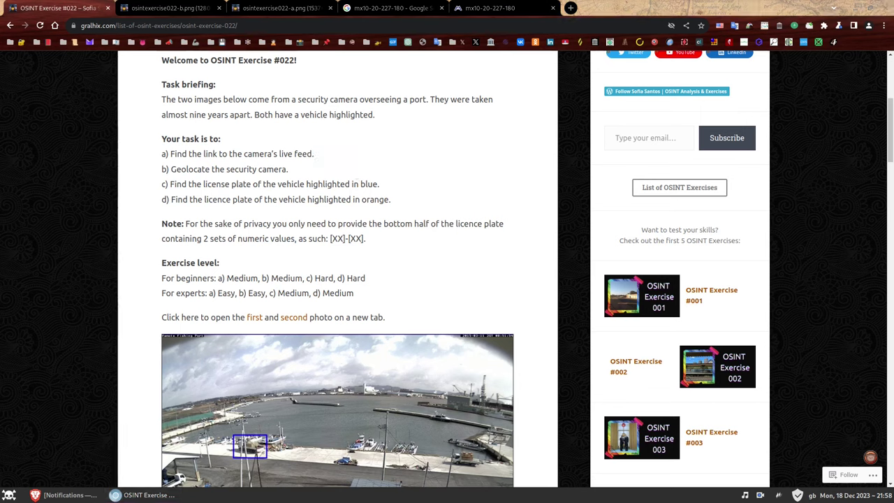
{"action": "scroll", "coordinate": [480, 259], "scroll_direction": "down", "scroll_amount": 5}
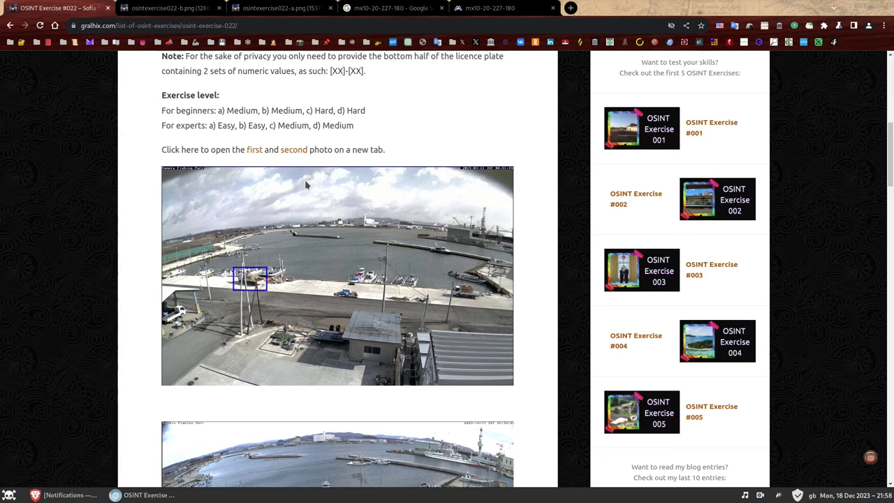
{"action": "left_click", "coordinate": [489, 7]}
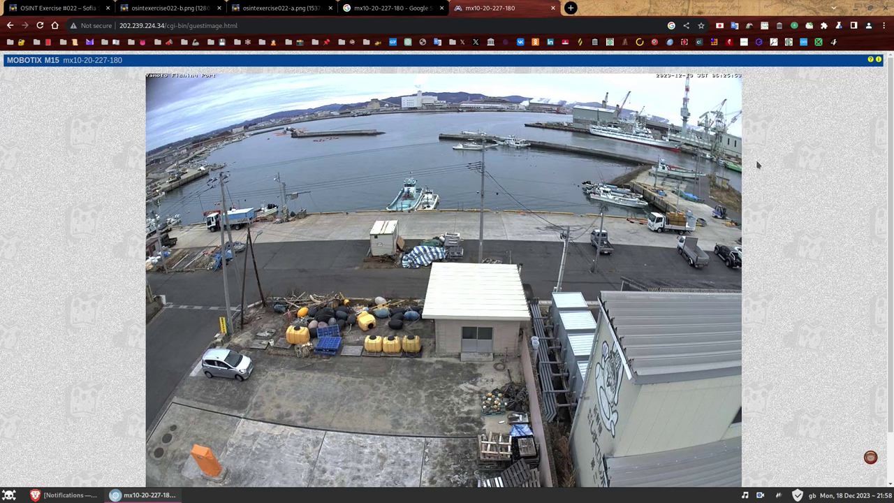
Step: Skim the camera's MOBOTIX guest-screen help, close it, and view the lower part of the live image page
{"action": "left_click", "coordinate": [870, 60]}
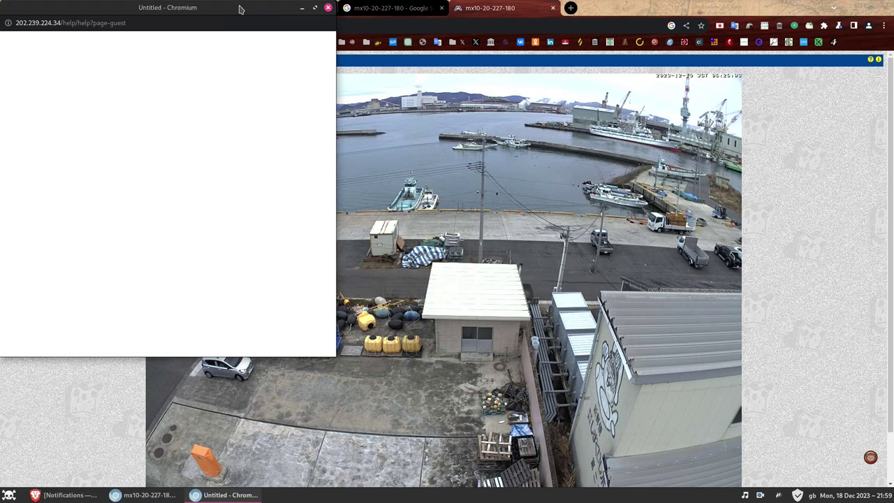
{"action": "left_click_drag", "start_coordinate": [239, 9], "coordinate": [550, 66]}
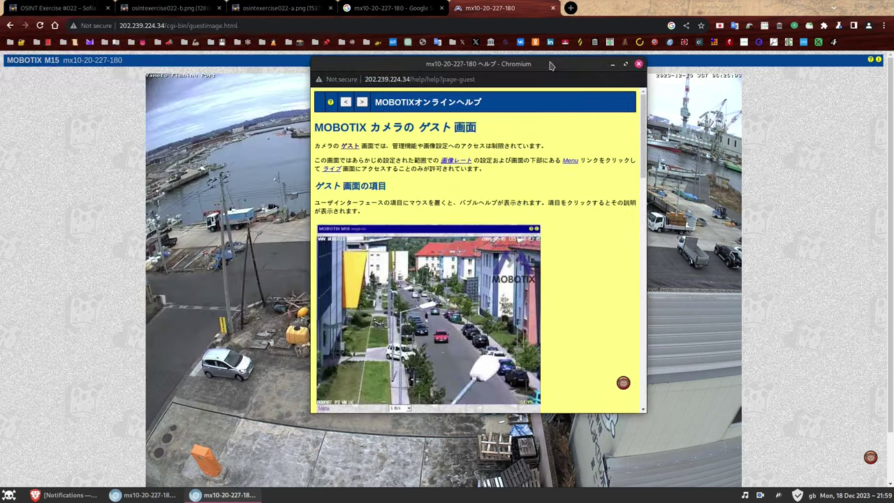
{"action": "scroll", "coordinate": [562, 171], "scroll_direction": "down", "scroll_amount": 20}
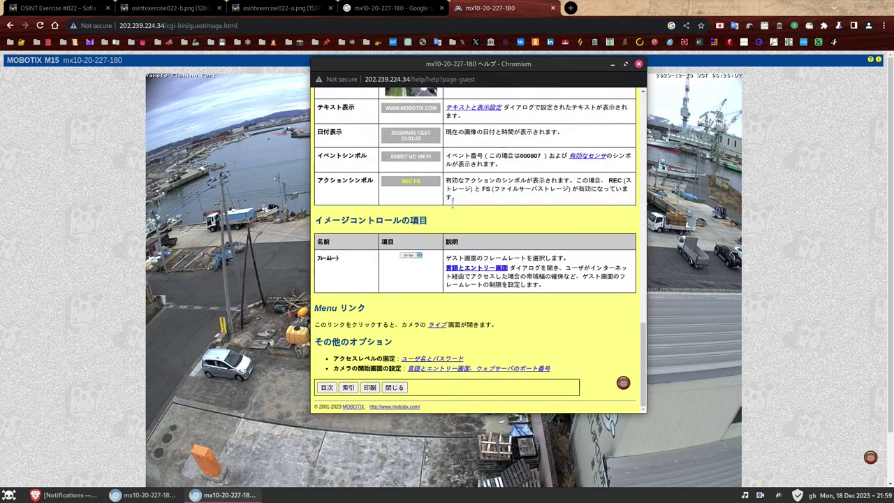
{"action": "scroll", "coordinate": [459, 208], "scroll_direction": "up", "scroll_amount": 20}
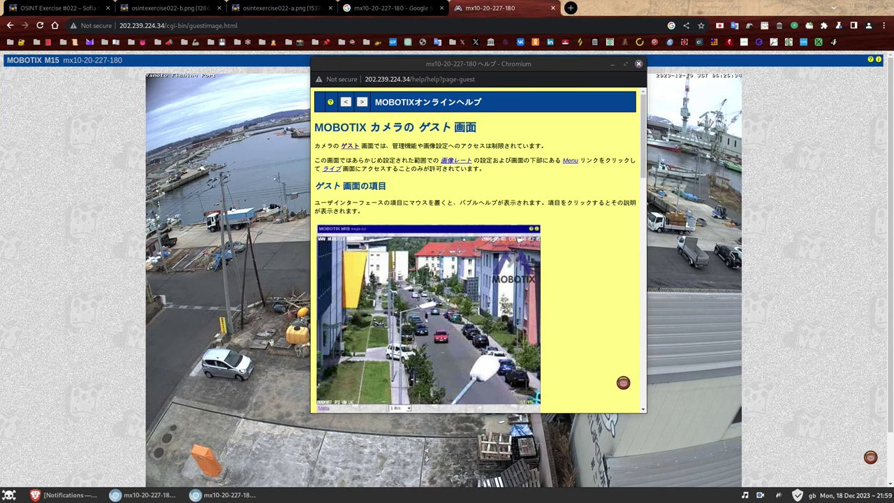
{"action": "left_click", "coordinate": [639, 65]}
{"action": "scroll", "coordinate": [447, 269], "scroll_direction": "down", "scroll_amount": 2}
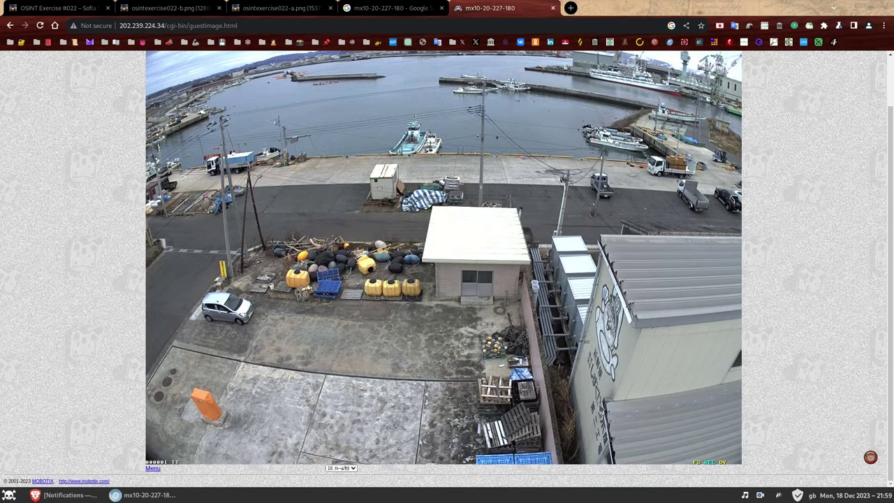
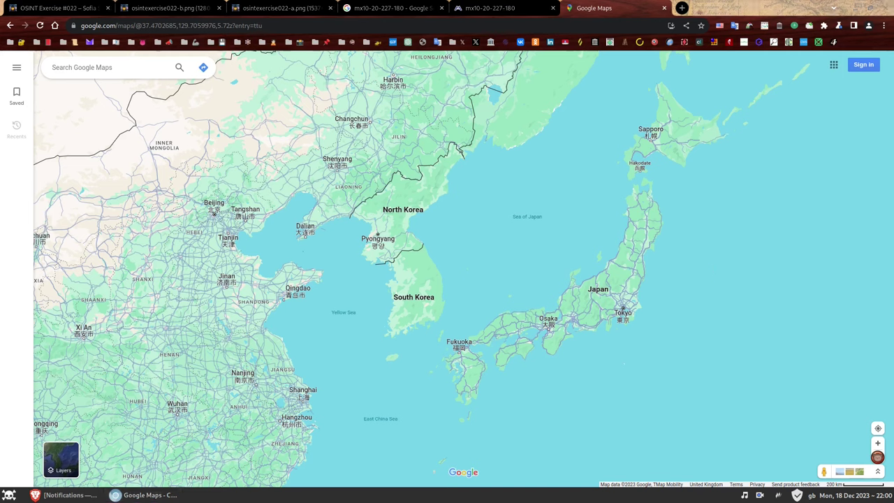
Step: Search Google Maps for "yamoto fishing port" and examine where the matched place lies within Japan
{"action": "left_click", "coordinate": [142, 68]}
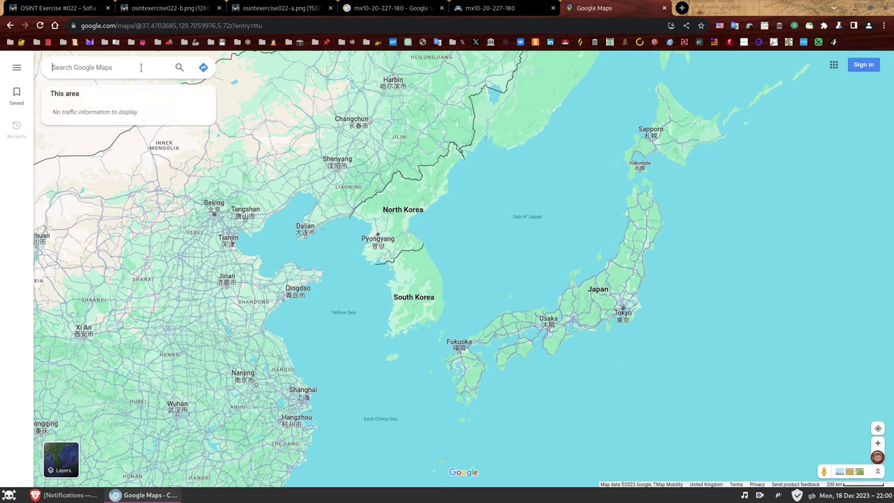
{"action": "type", "text": "yamoto fishing port"}
{"action": "key", "text": "Return"}
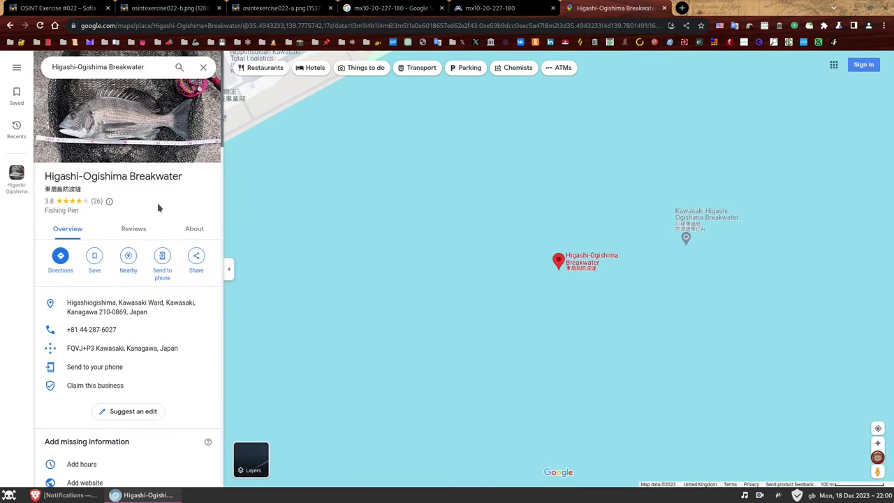
{"action": "scroll", "coordinate": [663, 309], "scroll_direction": "down", "scroll_amount": 8}
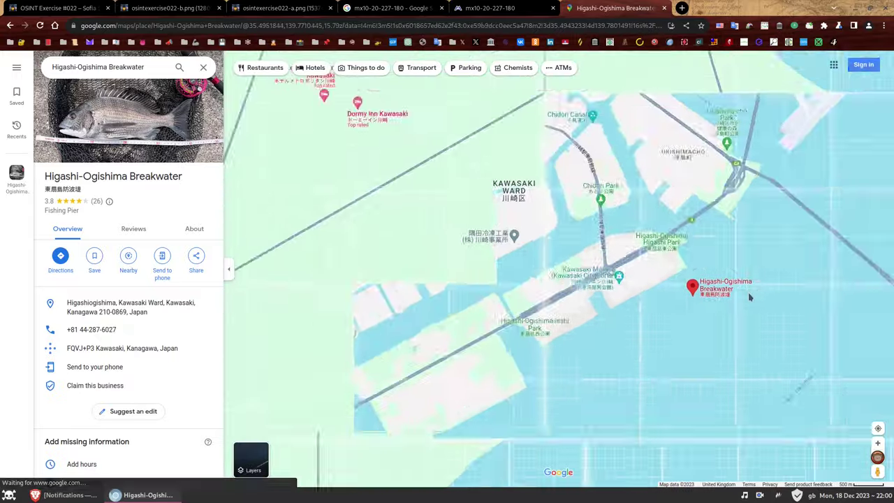
{"action": "scroll", "coordinate": [801, 273], "scroll_direction": "down", "scroll_amount": 3}
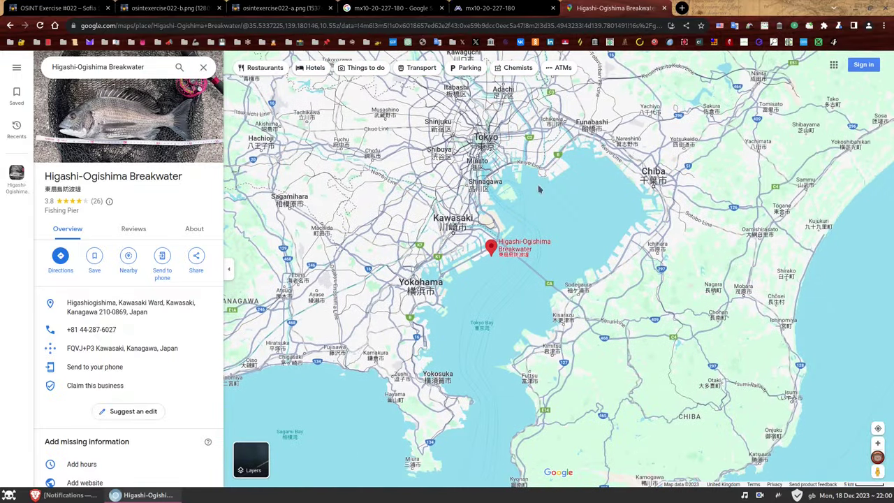
{"action": "scroll", "coordinate": [577, 207], "scroll_direction": "down", "scroll_amount": 4}
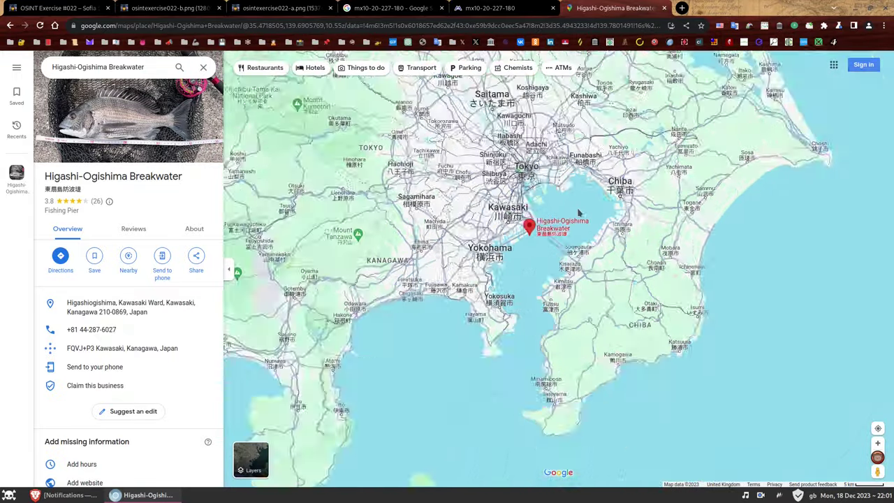
{"action": "scroll", "coordinate": [638, 229], "scroll_direction": "up", "scroll_amount": 3}
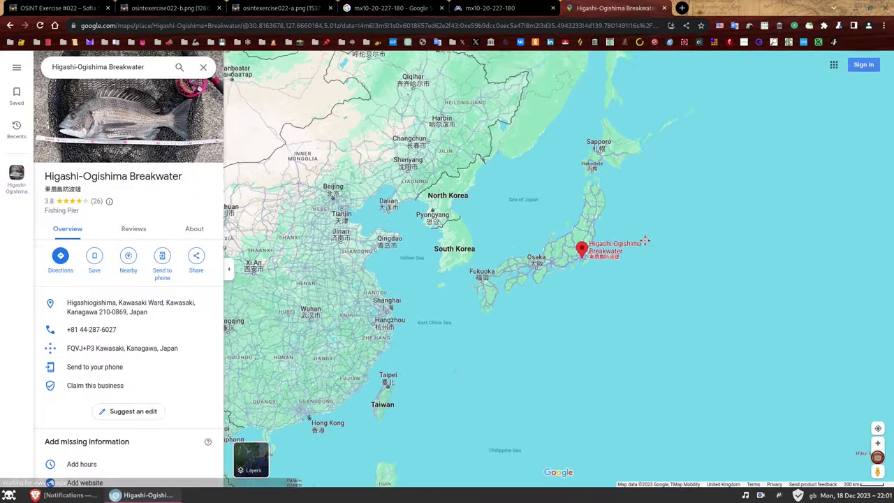
{"action": "left_click_drag", "start_coordinate": [625, 245], "coordinate": [651, 234]}
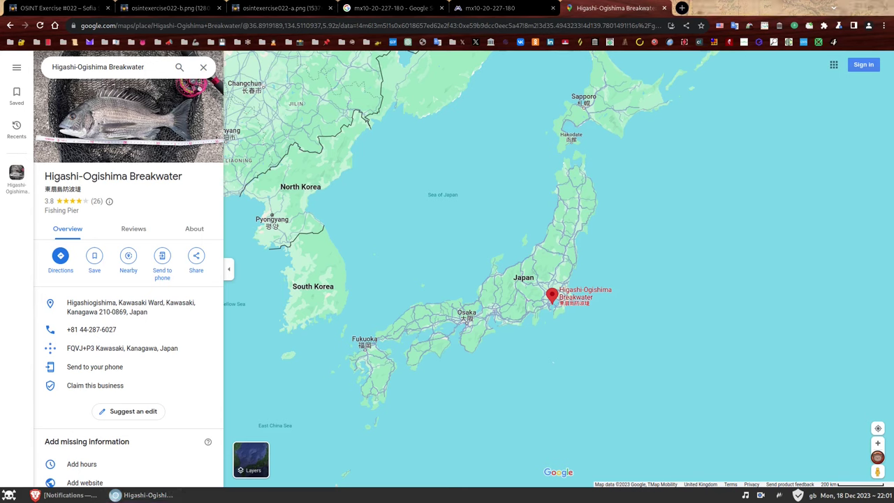
Step: Search Google Maps for "yamoto fishing port japan", then rerun it reworded as "japan yamoto fishing port"
{"action": "left_click", "coordinate": [127, 67]}
{"action": "type", "text": "yamoto fishing port japan"}
{"action": "key", "text": "Return"}
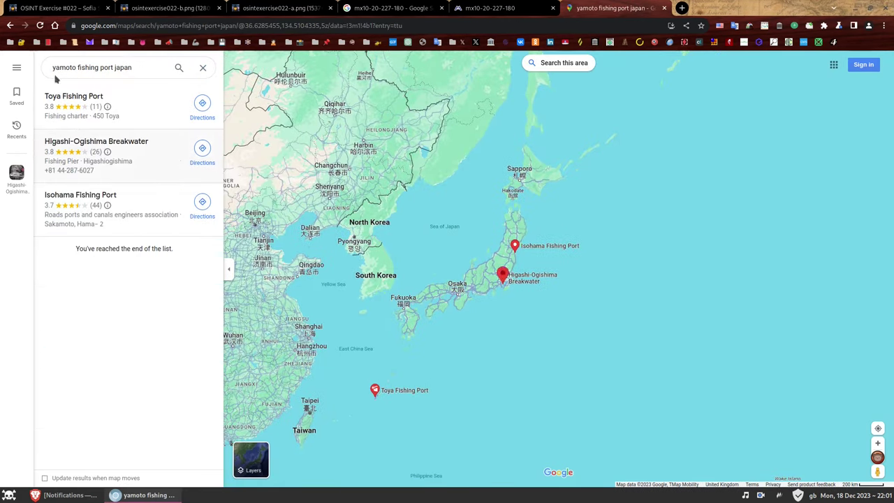
{"action": "double_click", "coordinate": [122, 66]}
{"action": "key", "text": "BackSpace"}
{"action": "type", "text": "japan"}
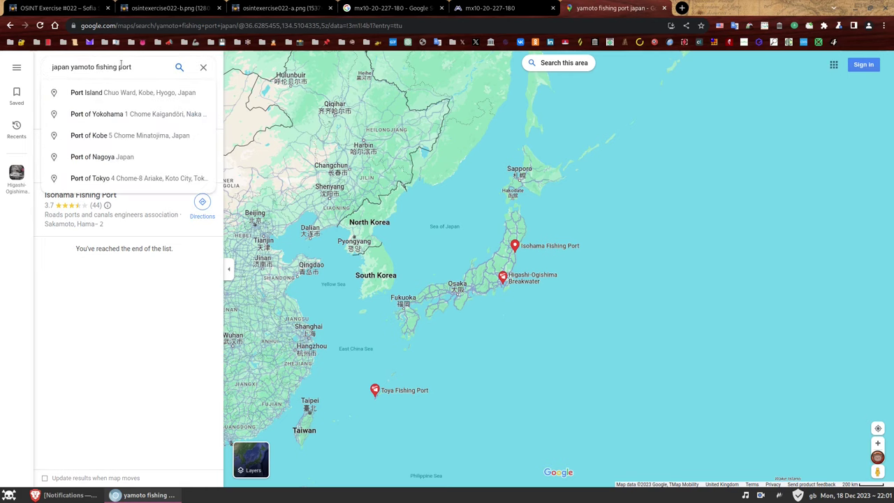
{"action": "key", "text": "Return"}
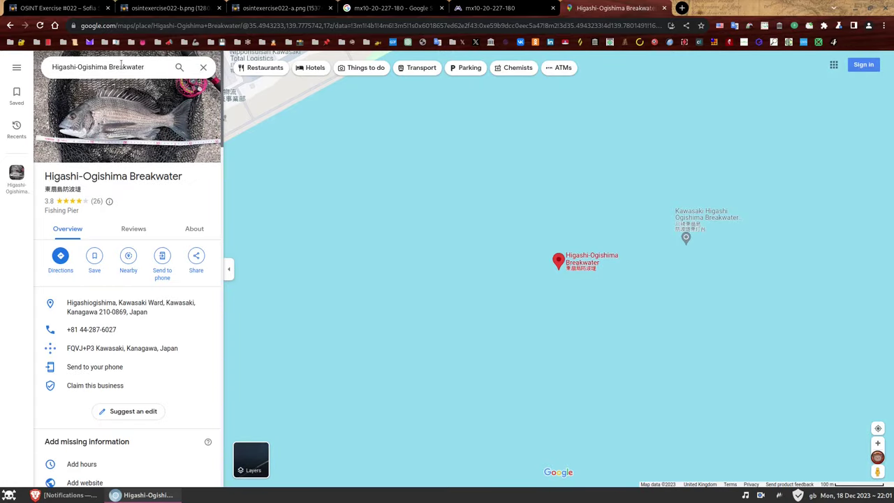
Step: Repeat the "japan yamoto fishing port" search with the map covering all of East Asia
{"action": "scroll", "coordinate": [393, 217], "scroll_direction": "down", "scroll_amount": 3}
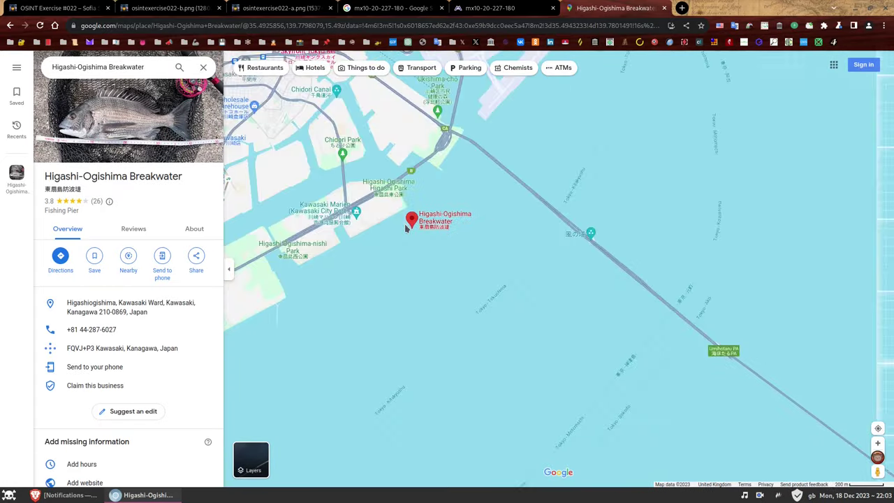
{"action": "scroll", "coordinate": [407, 228], "scroll_direction": "down", "scroll_amount": 12}
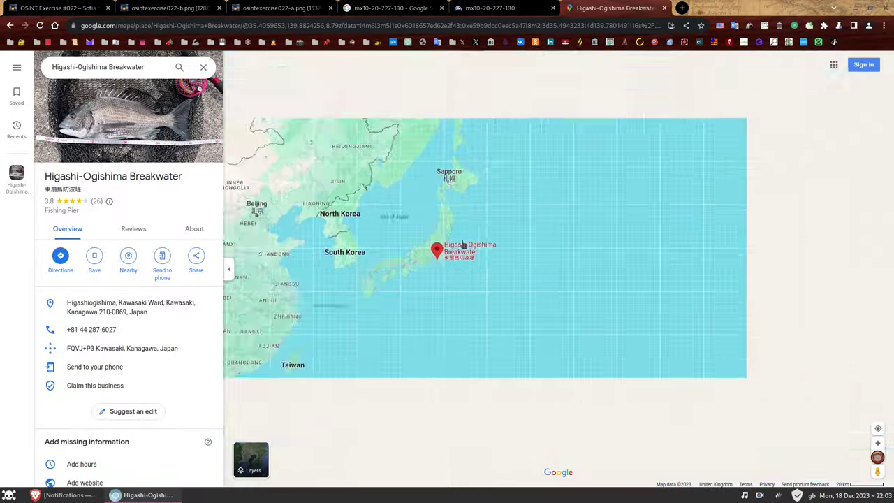
{"action": "left_click", "coordinate": [154, 68]}
{"action": "key", "text": "ctrl+a"}
{"action": "type", "text": "japan yamoto fishing port"}
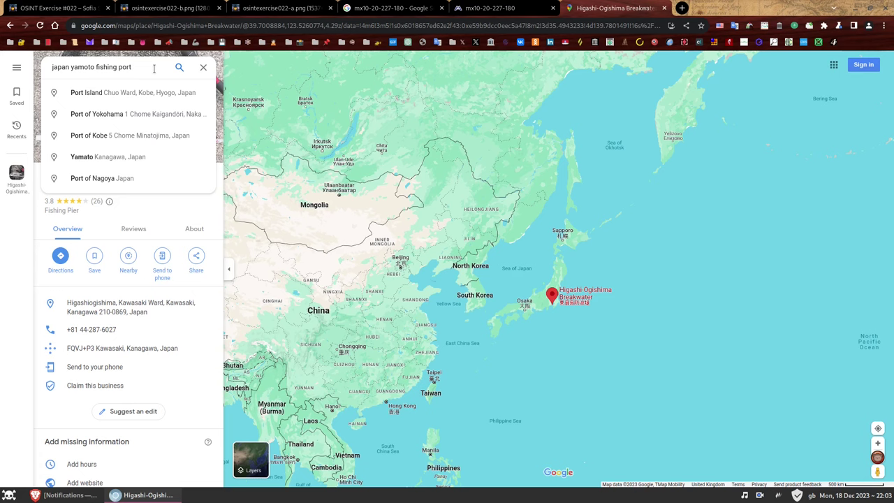
{"action": "key", "text": "Return"}
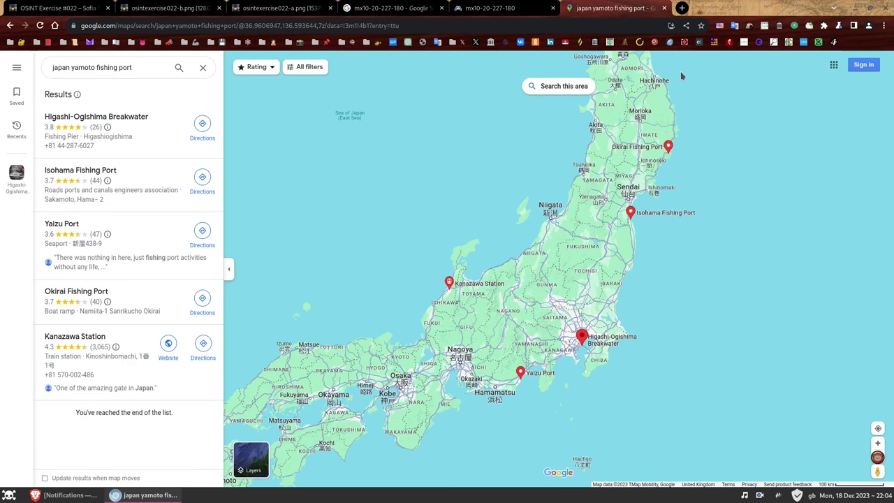
Step: Translate "Yamoto Fishing Port" into Japanese with Google Translate in a new tab and copy the translation
{"action": "left_click", "coordinate": [681, 8]}
{"action": "type", "text": "translate.google.com"}
{"action": "key", "text": "Return"}
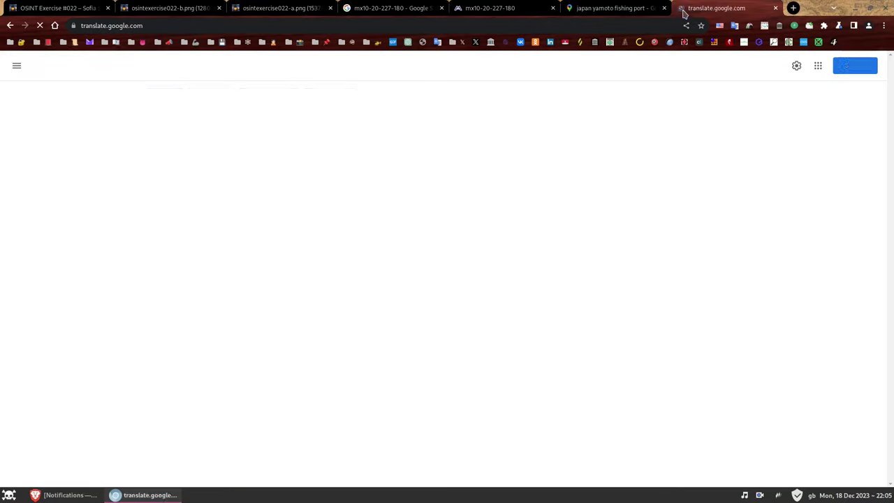
{"action": "type", "text": "Yamoto Fishing Port"}
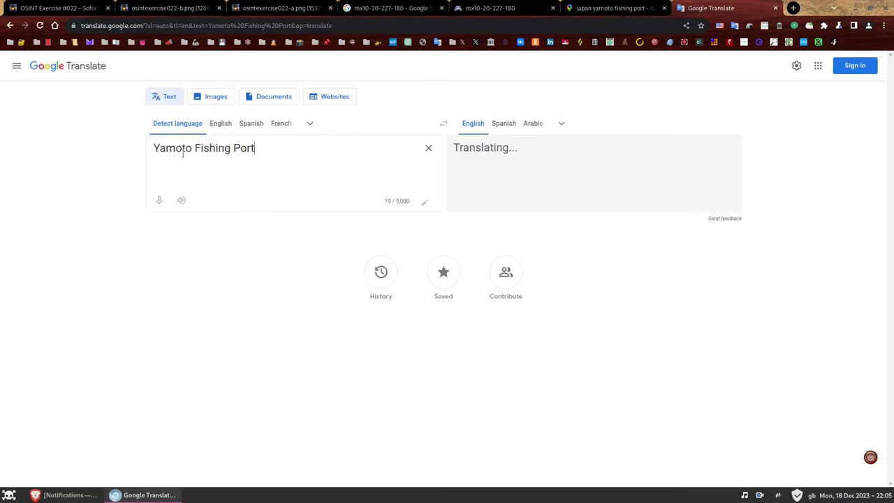
{"action": "left_click", "coordinate": [560, 123]}
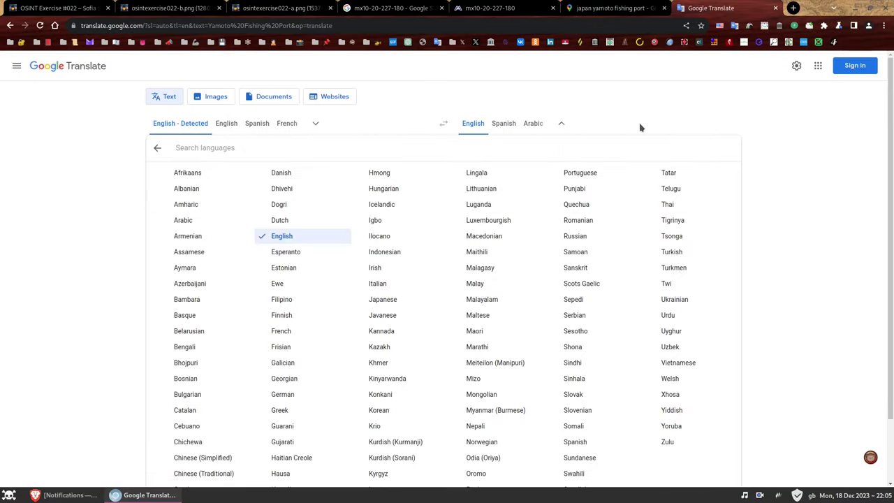
{"action": "type", "text": "japa"}
{"action": "key", "text": "Return"}
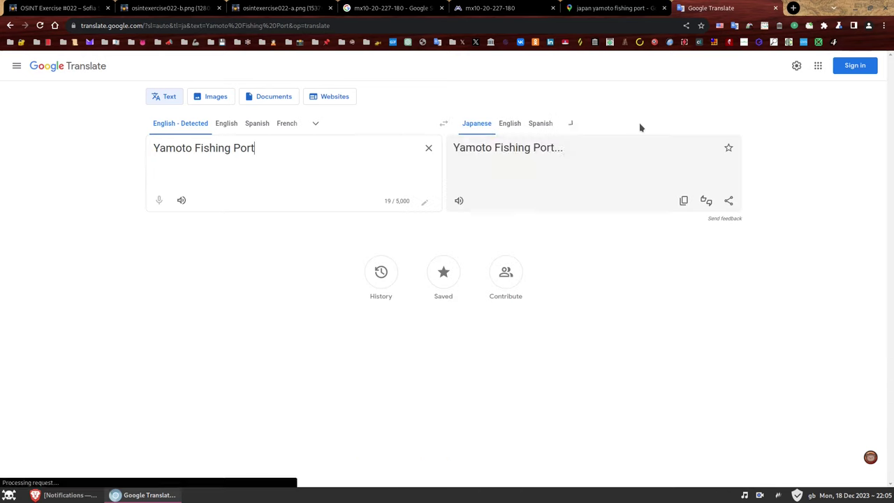
{"action": "key", "text": "ctrl+shift+c"}
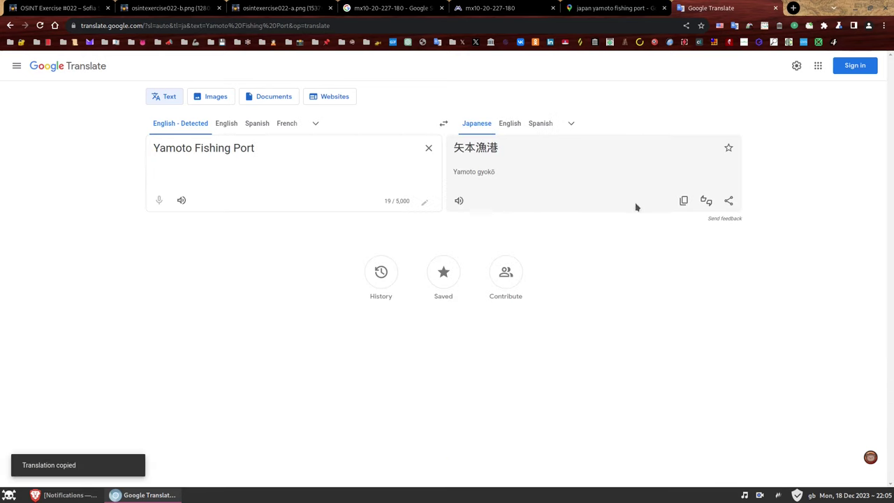
Step: Search Google Maps for the copied Japanese name 矢本漁港 and bring up the exercise photo osintexercise022-b.png
{"action": "left_click", "coordinate": [616, 8]}
{"action": "triple_click", "coordinate": [137, 67]}
{"action": "key", "text": "ctrl+v"}
{"action": "key", "text": "Return"}
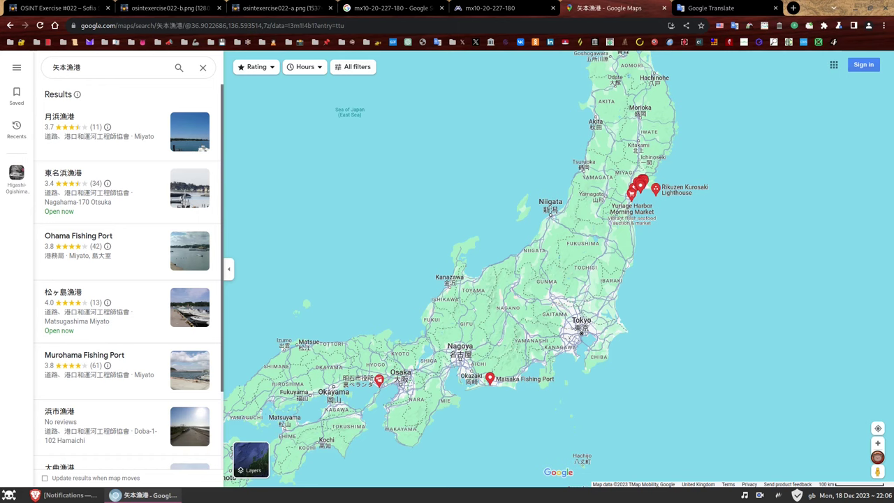
{"action": "left_click", "coordinate": [187, 10]}
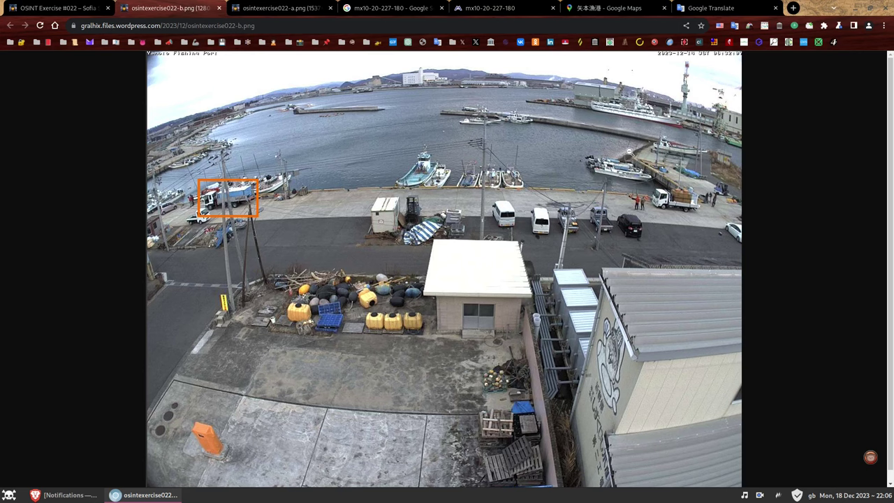
{"action": "left_click", "coordinate": [645, 6]}
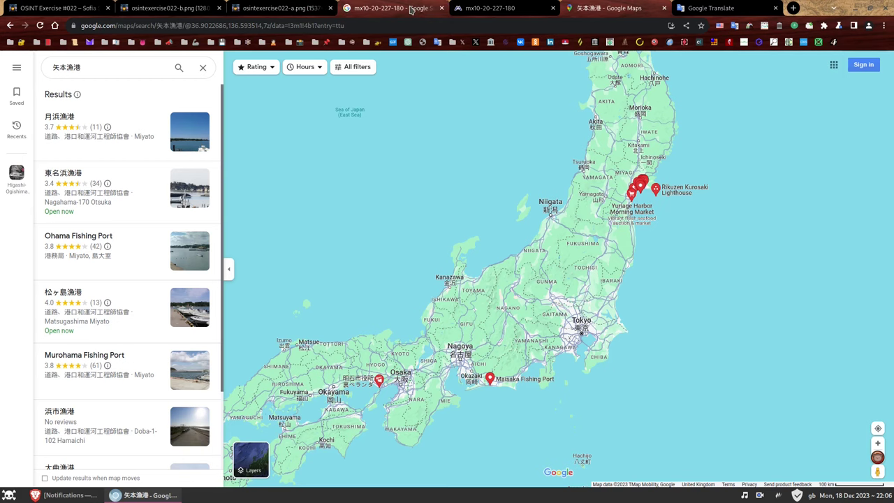
{"action": "left_click", "coordinate": [384, 10]}
{"action": "triple_click", "coordinate": [111, 75]}
{"action": "key", "text": "ctrl+v"}
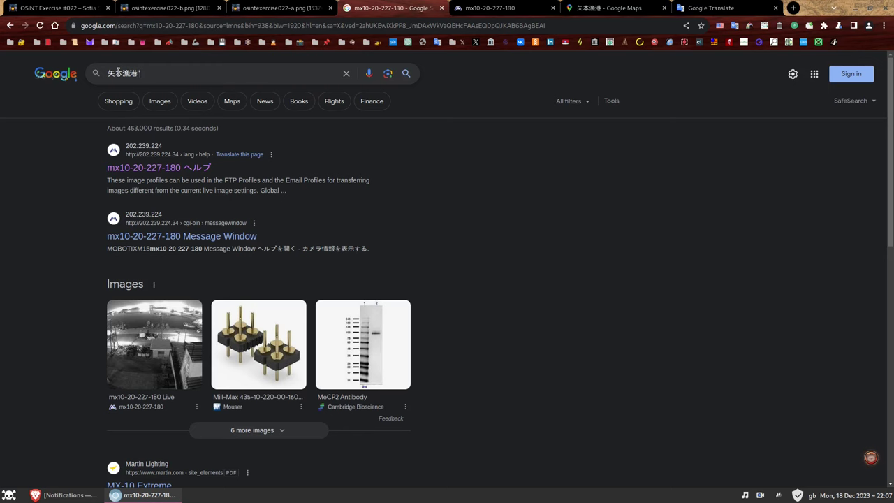
{"action": "key", "text": "Home"}
{"action": "type", "text": "\""}
{"action": "key", "text": "End"}
{"action": "type", "text": "\""}
{"action": "key", "text": "Return"}
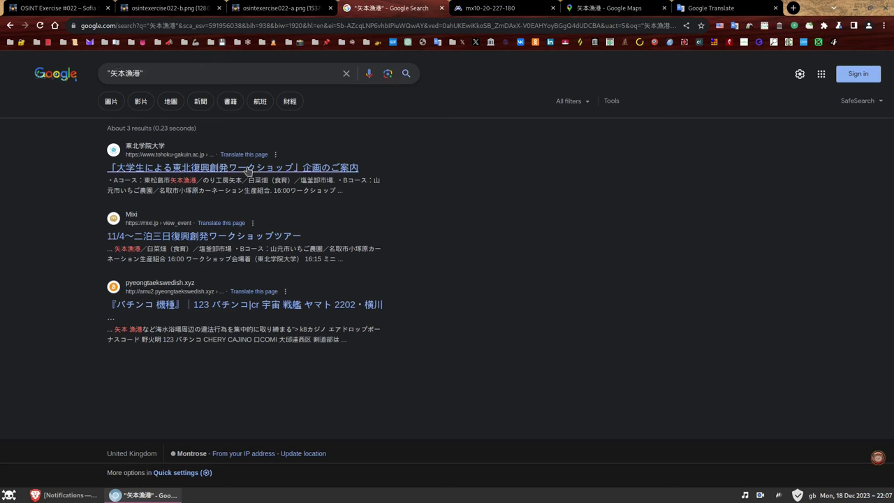
Step: Open the Tohoku Gakuin University result in a new tab and find 矢本漁港 on its page
{"action": "middle_click", "coordinate": [305, 169]}
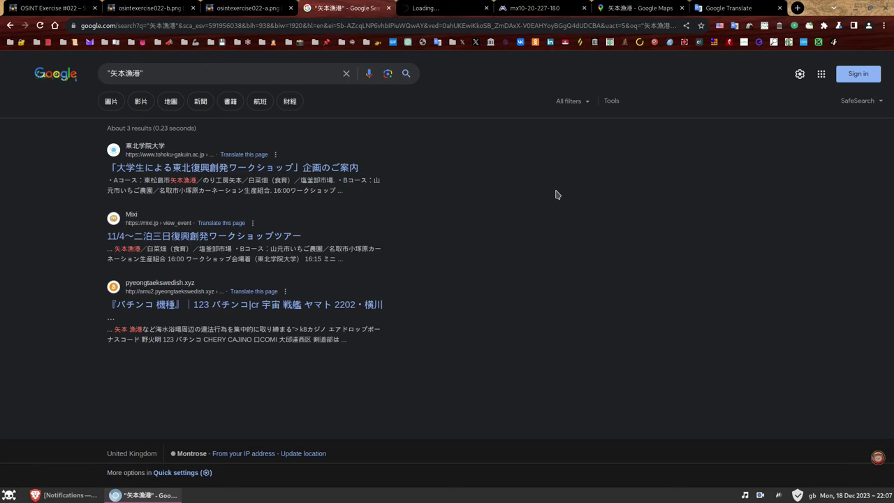
{"action": "key", "text": "ctrl+Tab"}
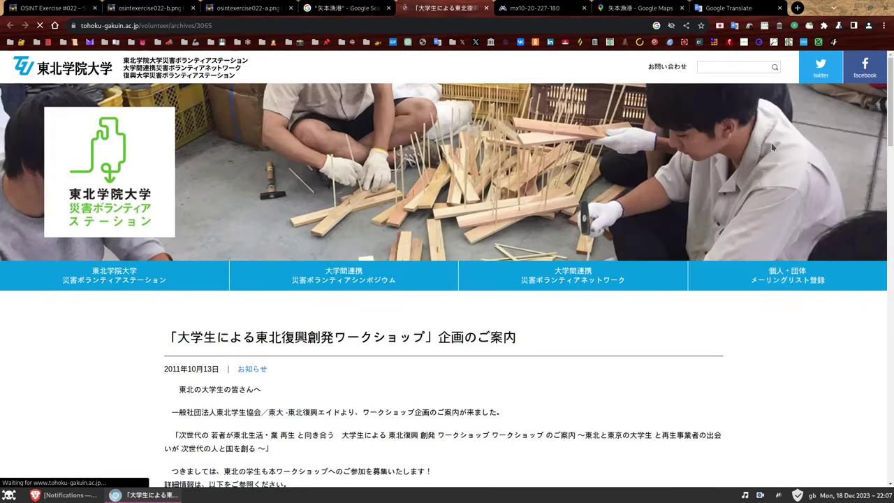
{"action": "key", "text": "ctrl+f"}
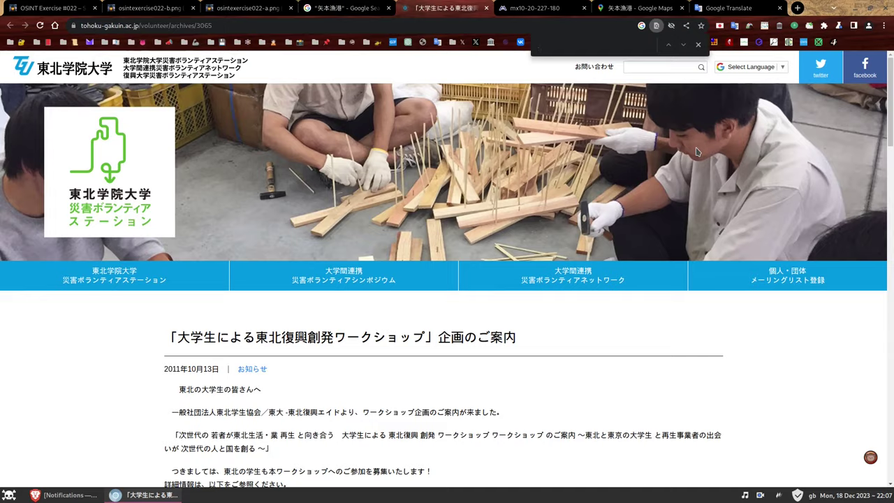
{"action": "key", "text": "ctrl+v"}
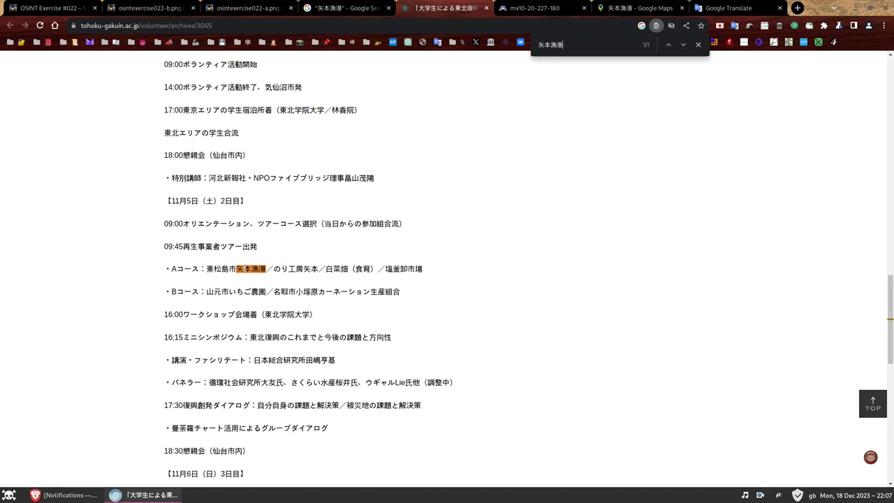
Step: Translate the course A line containing the port name, then just the part 東松島市矢本漁港, into English
{"action": "triple_click", "coordinate": [245, 270]}
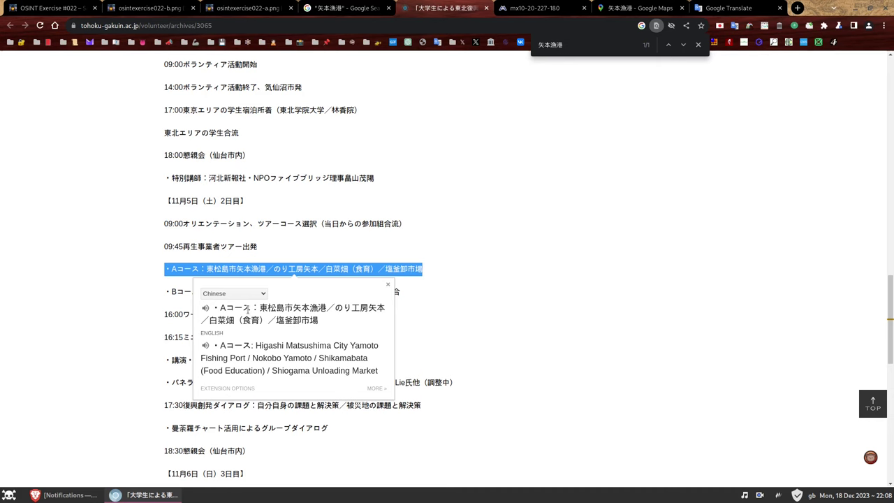
{"action": "left_click", "coordinate": [230, 262]}
{"action": "left_click_drag", "start_coordinate": [266, 269], "coordinate": [207, 268]}
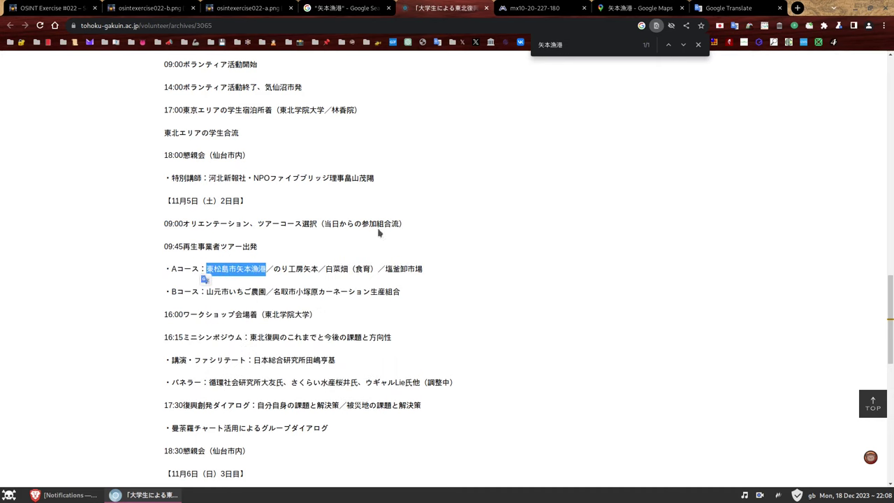
{"action": "left_click", "coordinate": [205, 279]}
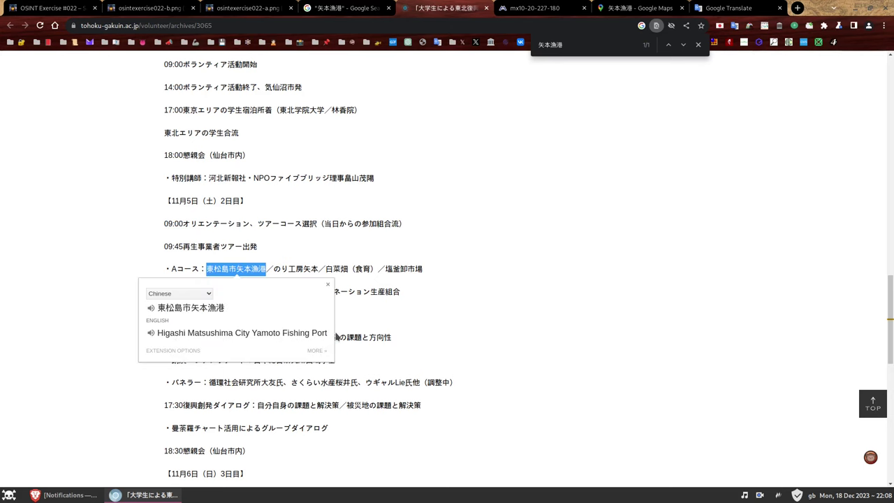
Step: Search Google Maps for 東松島市矢本漁港
{"action": "left_click", "coordinate": [639, 8]}
{"action": "left_click", "coordinate": [104, 67]}
{"action": "key", "text": "ctrl+a"}
{"action": "key", "text": "ctrl+v"}
{"action": "key", "text": "Return"}
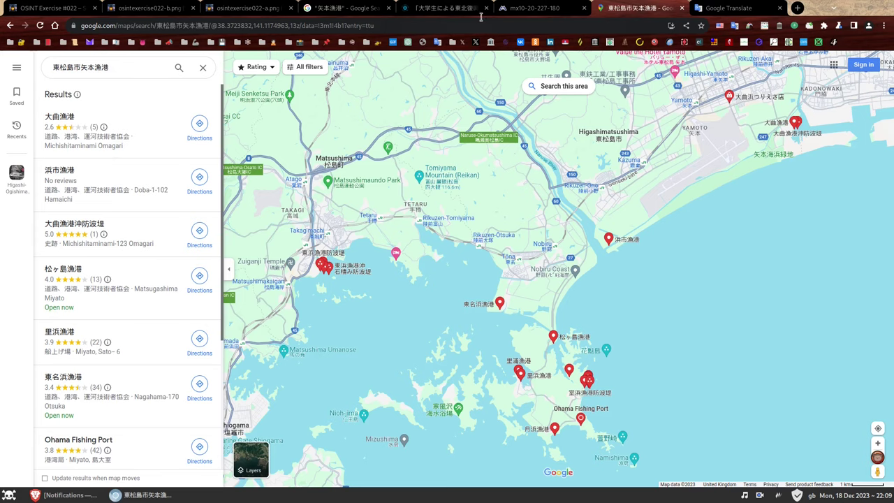
Step: Copy the whole course A line from the university page and search Google Maps for it
{"action": "left_click", "coordinate": [447, 9]}
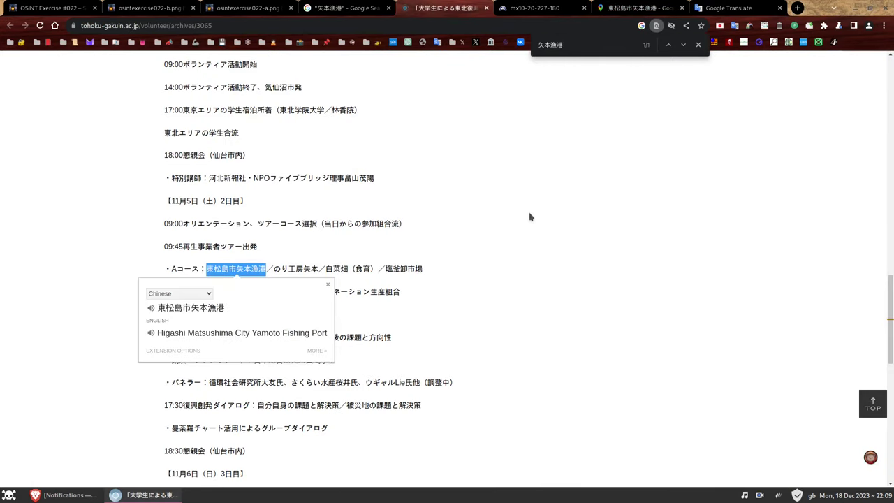
{"action": "triple_click", "coordinate": [358, 268]}
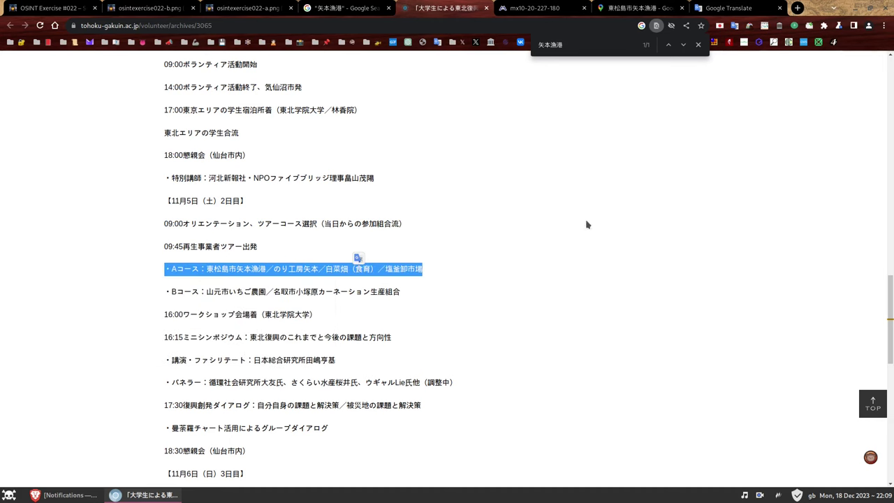
{"action": "left_click", "coordinate": [617, 10]}
{"action": "left_click", "coordinate": [132, 70]}
{"action": "key", "text": "ctrl+v"}
{"action": "key", "text": "Return"}
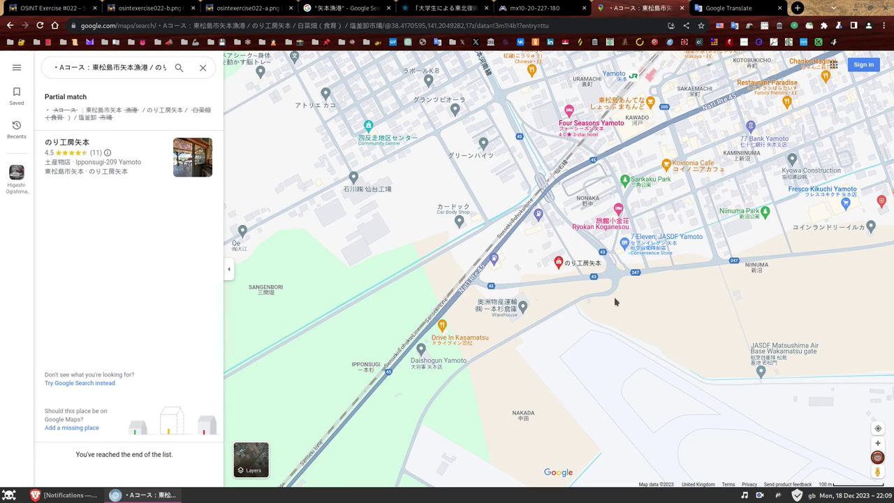
Step: Switch the map to satellite imagery and inspect the harbour at Numajiri, east of the Matsushima air base
{"action": "scroll", "coordinate": [615, 301], "scroll_direction": "down", "scroll_amount": 5}
{"action": "left_click_drag", "start_coordinate": [615, 300], "coordinate": [576, 254]}
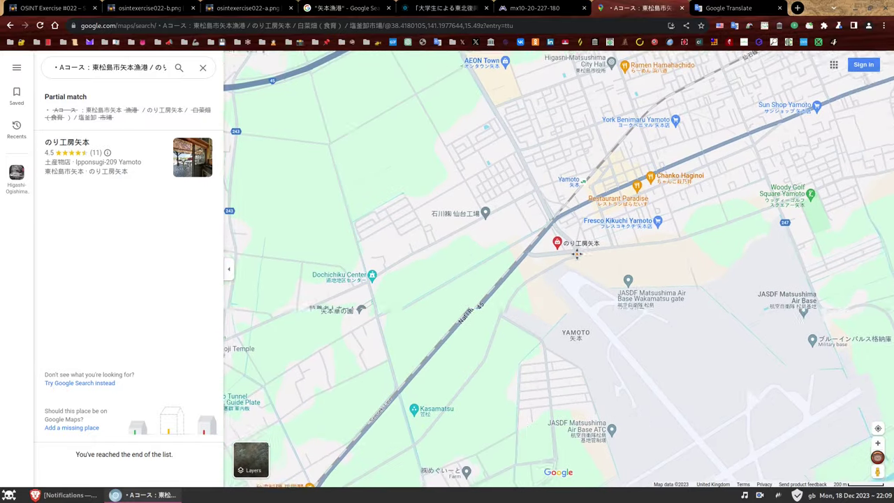
{"action": "scroll", "coordinate": [578, 254], "scroll_direction": "down", "scroll_amount": 5}
{"action": "left_click_drag", "start_coordinate": [642, 297], "coordinate": [559, 317]}
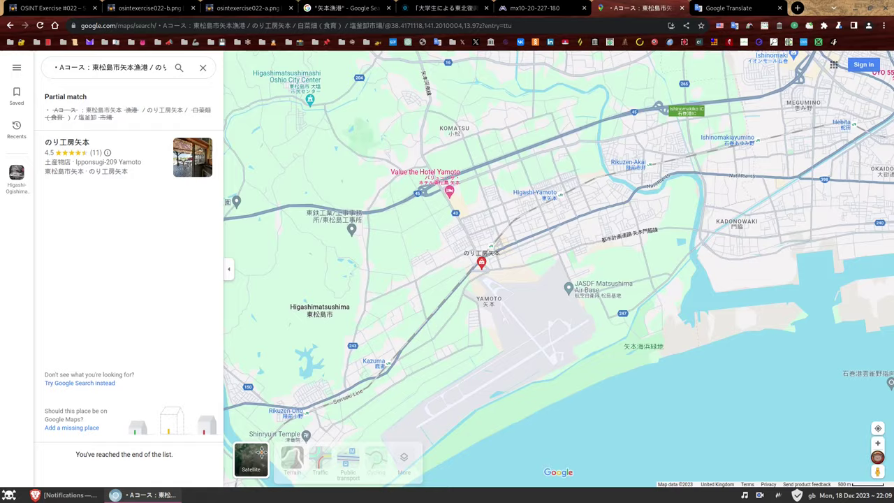
{"action": "left_click", "coordinate": [260, 453]}
{"action": "scroll", "coordinate": [700, 327], "scroll_direction": "up", "scroll_amount": 3}
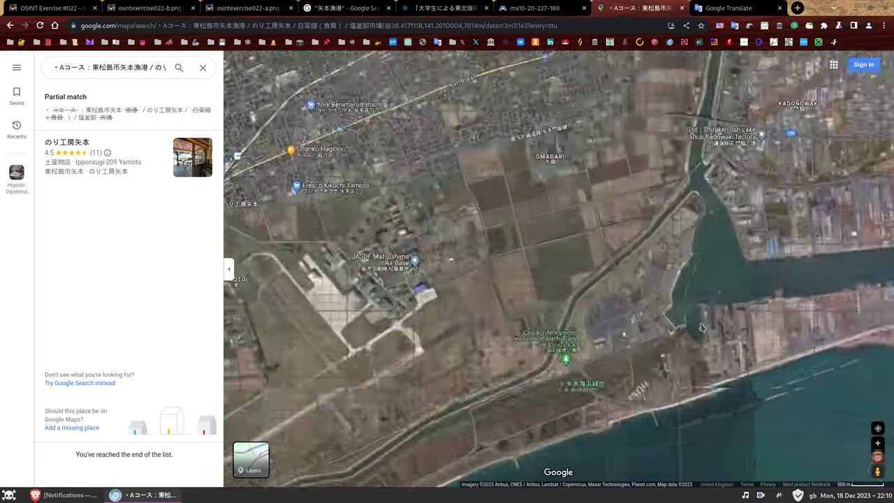
{"action": "scroll", "coordinate": [701, 327], "scroll_direction": "up", "scroll_amount": 10}
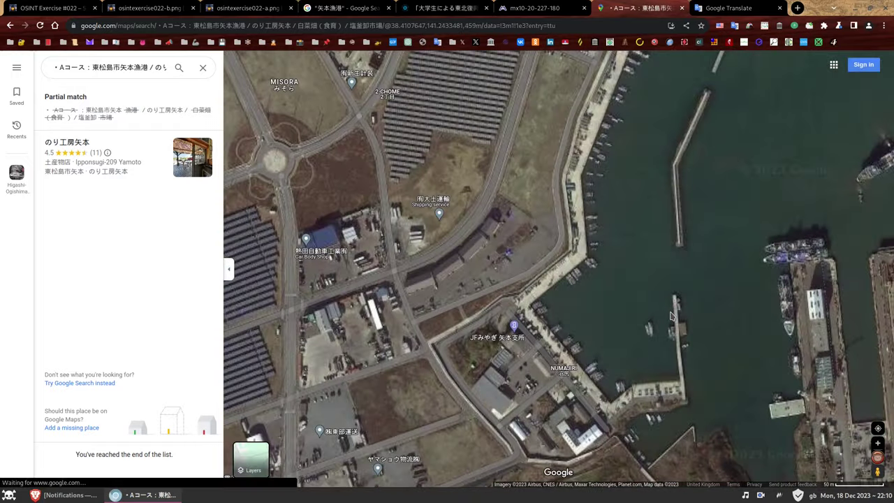
Step: Enter Street View on the Numajiri quay road and examine the building with the painted mascot and the loudspeaker pole behind it
{"action": "left_click_drag", "start_coordinate": [877, 472], "coordinate": [559, 230]}
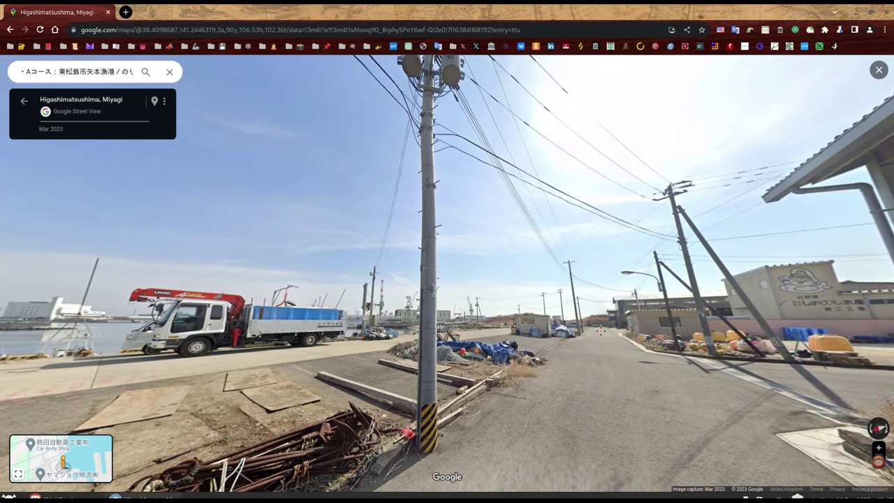
{"action": "left_click", "coordinate": [598, 351]}
{"action": "left_click", "coordinate": [641, 308]}
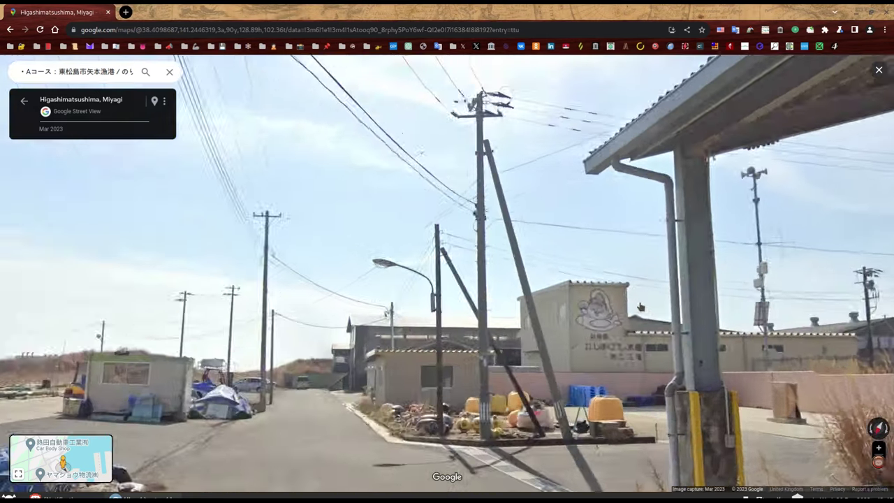
{"action": "left_click", "coordinate": [609, 356]}
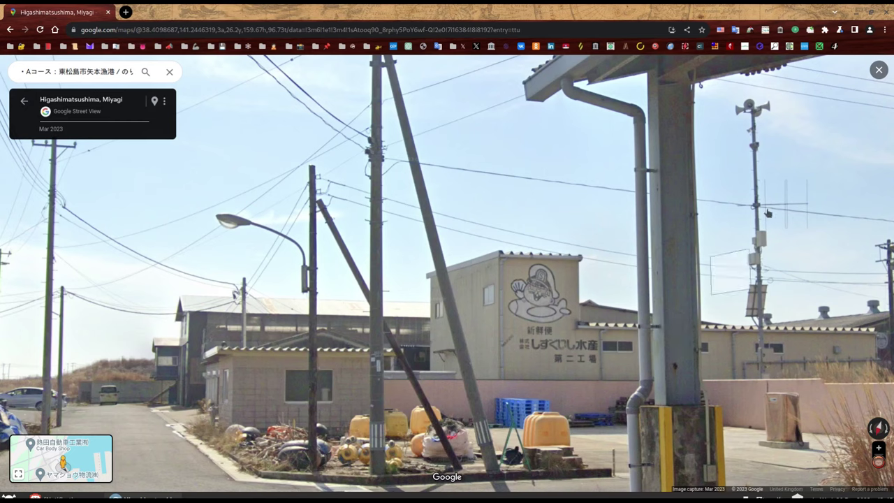
{"action": "scroll", "coordinate": [759, 150], "scroll_direction": "up", "scroll_amount": 2}
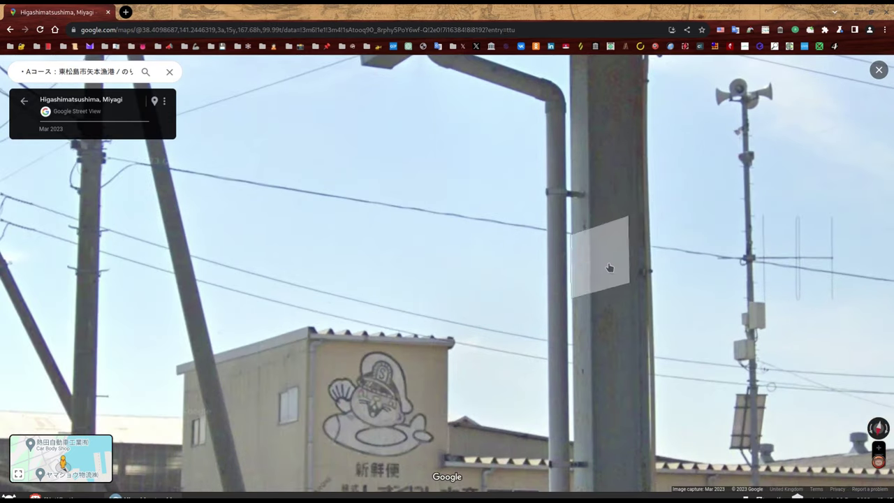
Step: Move along the quay road past the small building and inspect the equipment on the loudspeaker pole up close
{"action": "left_click", "coordinate": [598, 259]}
{"action": "left_click", "coordinate": [428, 340]}
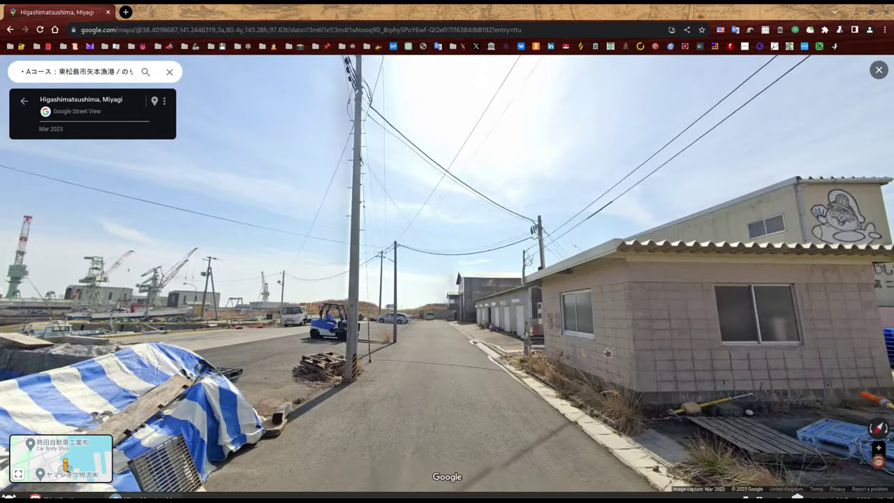
{"action": "left_click", "coordinate": [378, 303]}
{"action": "scroll", "coordinate": [516, 240], "scroll_direction": "up", "scroll_amount": 3}
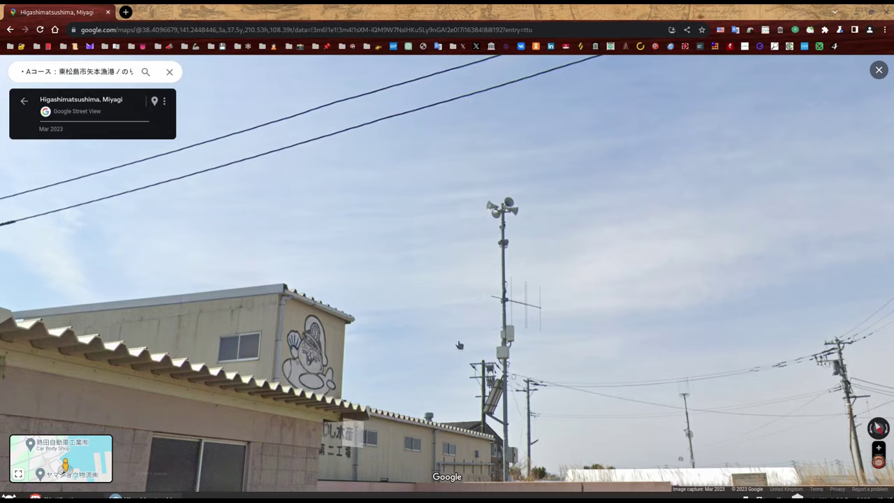
{"action": "scroll", "coordinate": [505, 249], "scroll_direction": "up", "scroll_amount": 2}
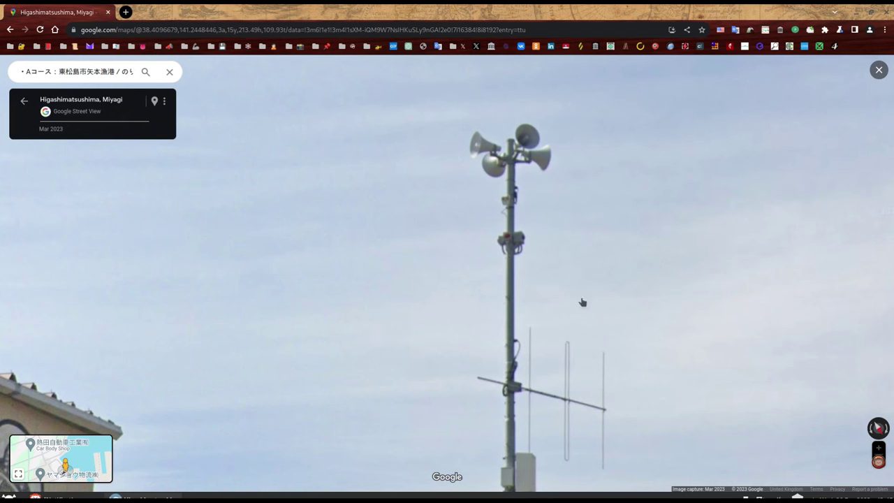
Step: Compare satellite imagery of the small building and concrete yard by the quay with the photo osintexercise022-b.png
{"action": "scroll", "coordinate": [575, 287], "scroll_direction": "down", "scroll_amount": 3}
{"action": "scroll", "coordinate": [383, 324], "scroll_direction": "down", "scroll_amount": 1}
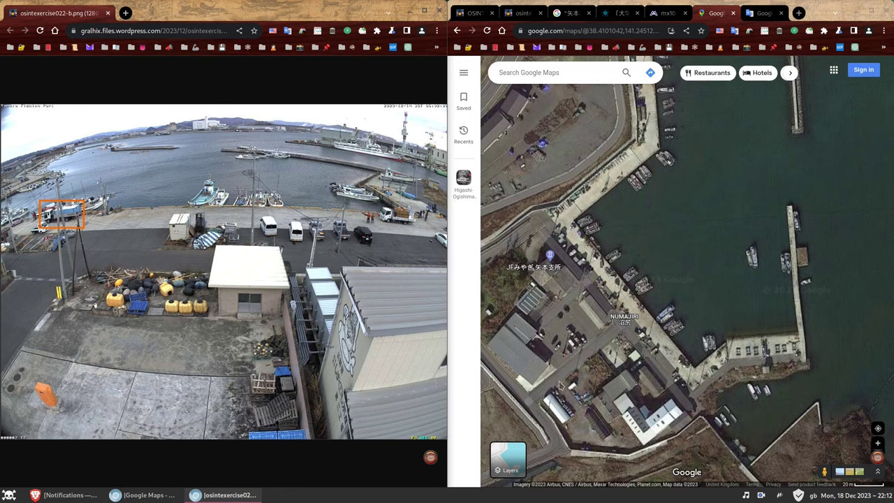
{"action": "scroll", "coordinate": [628, 400], "scroll_direction": "up", "scroll_amount": 2}
{"action": "scroll", "coordinate": [628, 399], "scroll_direction": "up", "scroll_amount": 3}
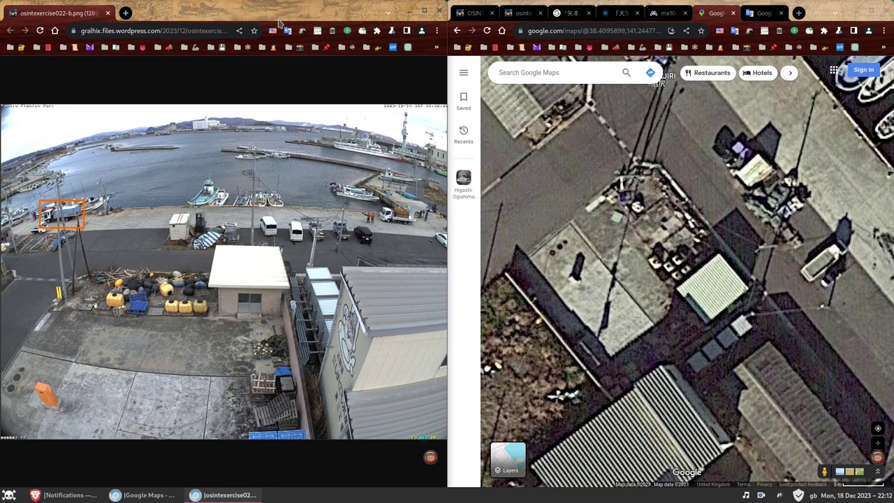
Step: Reread the task list on the OSINT Exercise #022 page and examine the photo with the blue-highlighted vehicle
{"action": "left_click", "coordinate": [472, 32]}
{"action": "left_click", "coordinate": [474, 14]}
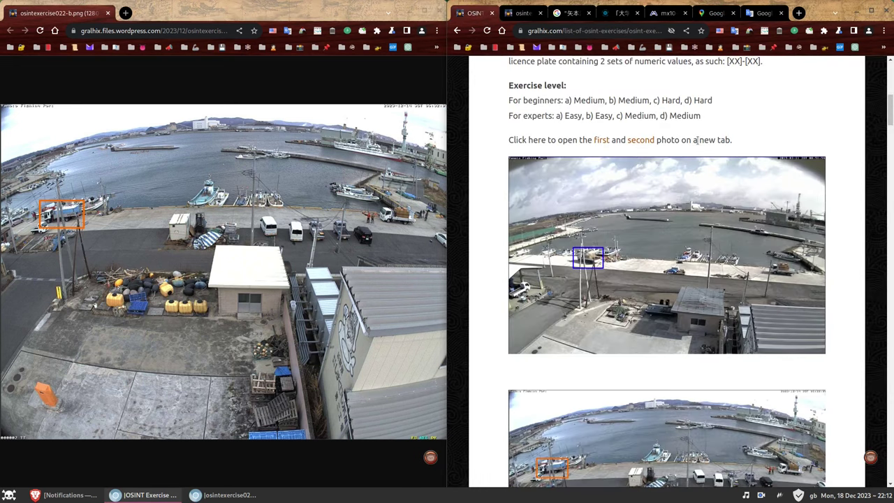
{"action": "scroll", "coordinate": [695, 140], "scroll_direction": "up", "scroll_amount": 2}
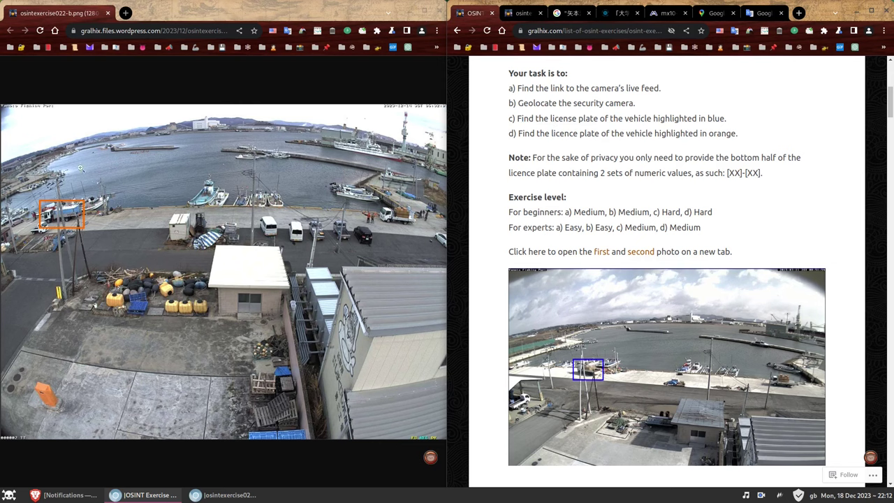
{"action": "left_click", "coordinate": [584, 373]}
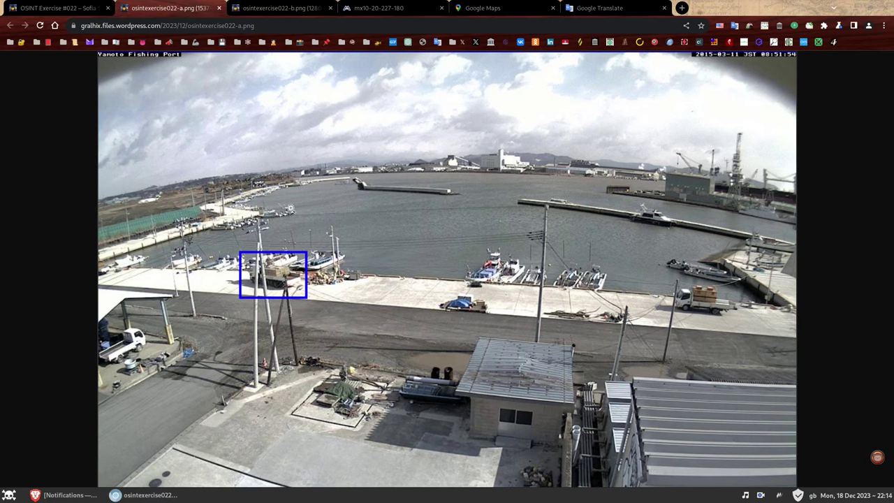
Step: Compare the orange-highlighted truck in osintexercise022-b.png with the blue-highlighted vehicle in osintexercise022-a.png
{"action": "key", "text": "ctrl+Tab"}
{"action": "left_click", "coordinate": [233, 199]}
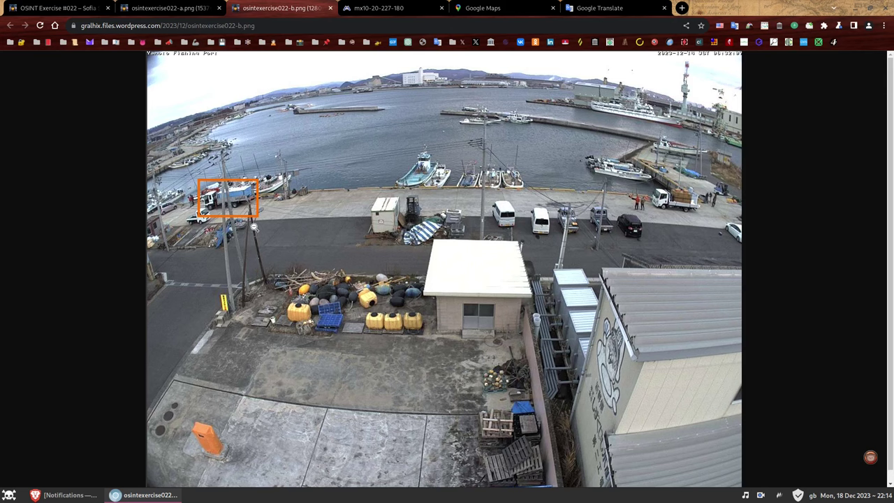
{"action": "left_click", "coordinate": [201, 7]}
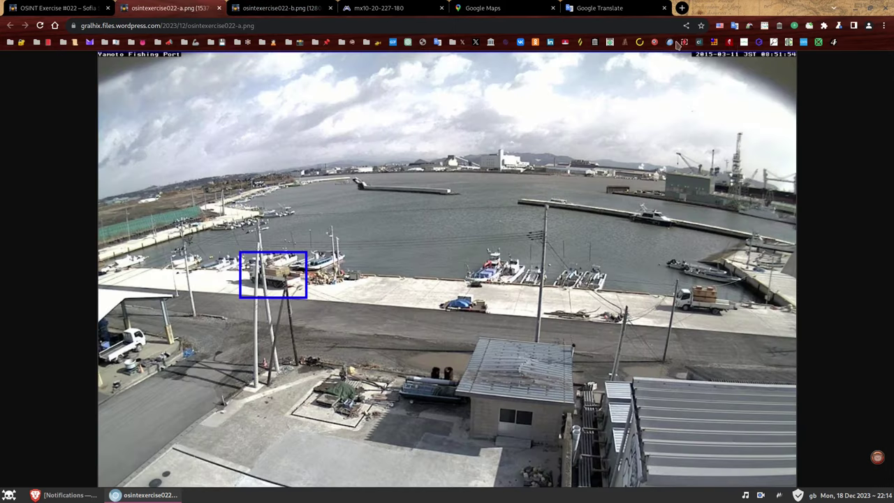
{"action": "left_click", "coordinate": [329, 7]}
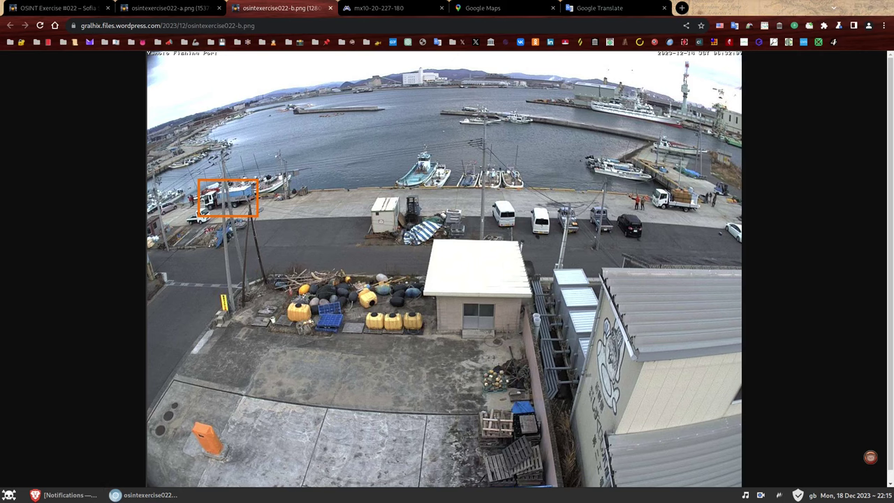
Step: Return to Google Maps and enter Street View on the quay road, facing the white crane truck with the blue load
{"action": "left_click", "coordinate": [489, 7]}
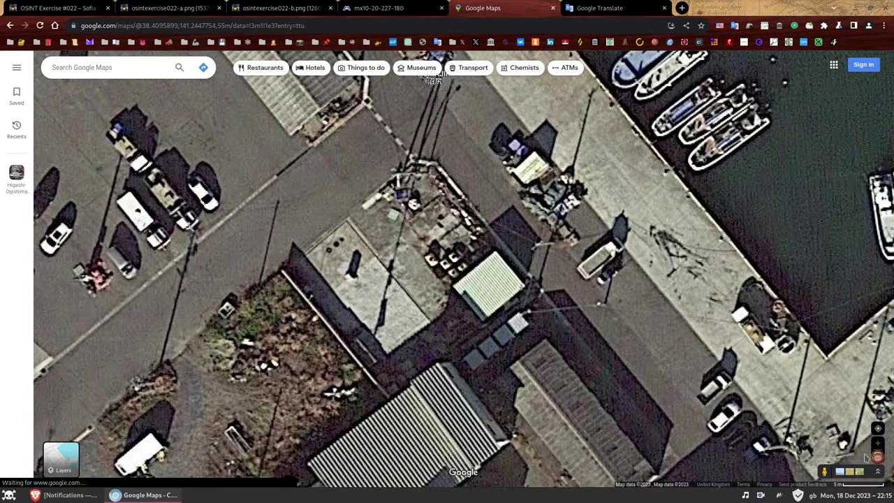
{"action": "left_click", "coordinate": [823, 472]}
{"action": "left_click_drag", "start_coordinate": [364, 52], "coordinate": [625, 269]}
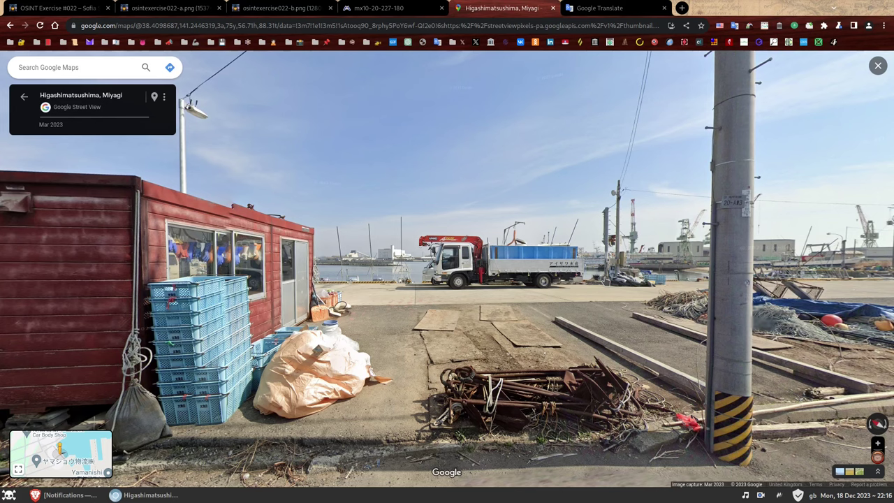
Step: Place osintexercise022-b.png beside the Street View image of the crane truck and compare them with the live harbour camera view
{"action": "left_click", "coordinate": [280, 8]}
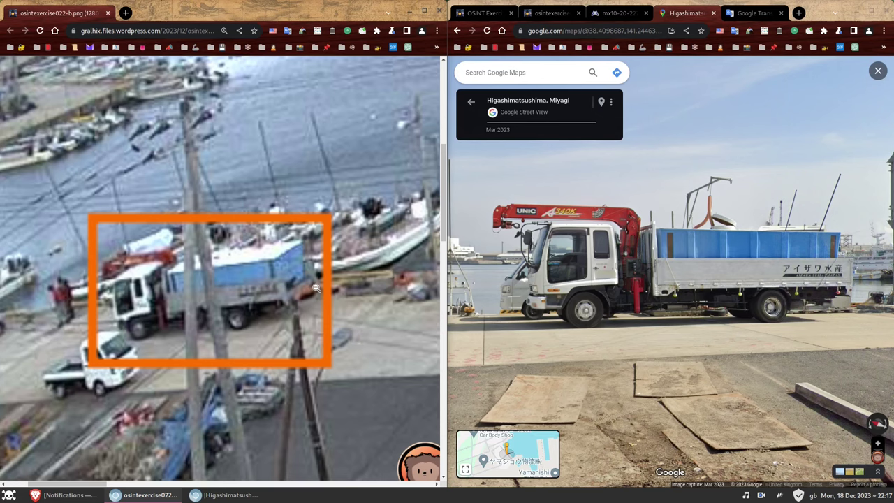
{"action": "key", "text": "alt+Tab"}
{"action": "left_click", "coordinate": [615, 15]}
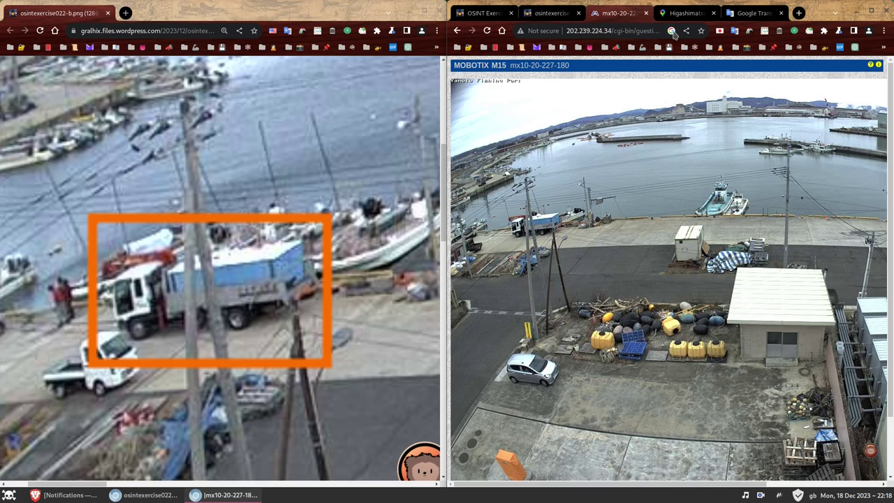
{"action": "left_click", "coordinate": [683, 13]}
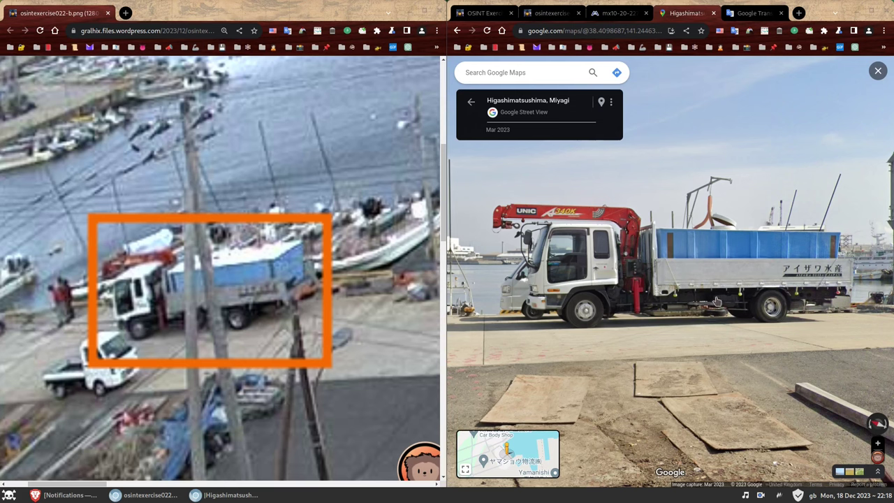
Step: Move along the quay in Street View and inspect the side and rear of the crane truck with the blue load
{"action": "left_click", "coordinate": [702, 318]}
{"action": "left_click", "coordinate": [804, 361]}
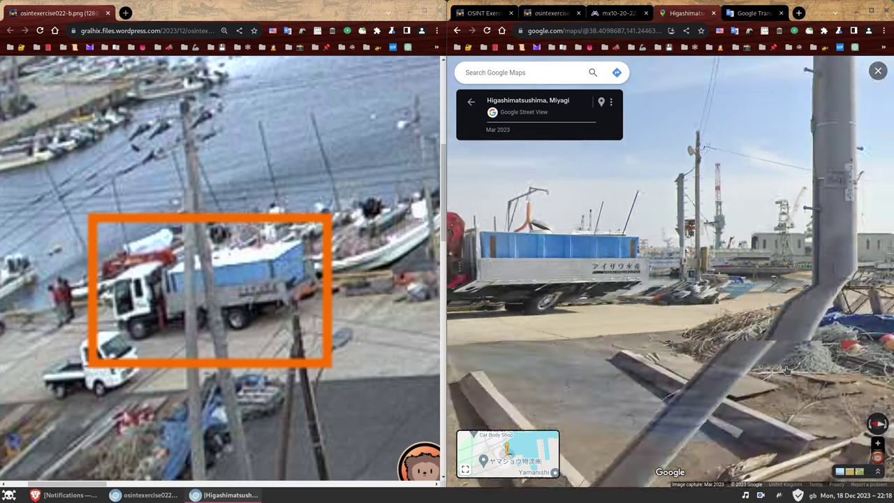
{"action": "left_click", "coordinate": [564, 323]}
{"action": "left_click", "coordinate": [742, 294]}
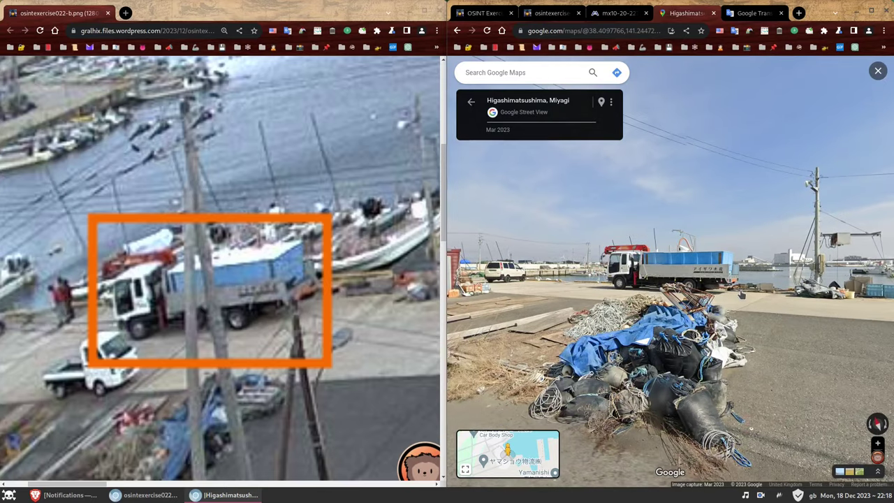
{"action": "key", "text": "Down"}
{"action": "key", "text": "Down"}
{"action": "key", "text": "Down"}
{"action": "key", "text": "Down"}
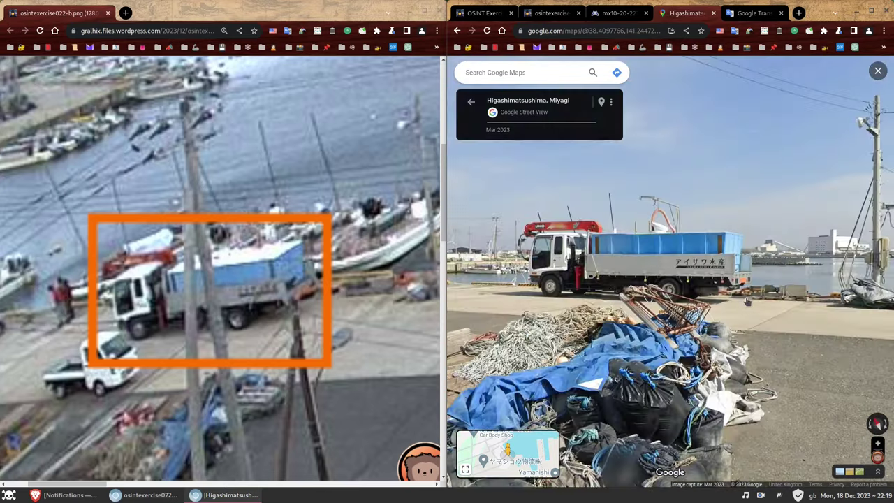
{"action": "key", "text": "Up"}
{"action": "key", "text": "Up"}
{"action": "key", "text": "Up"}
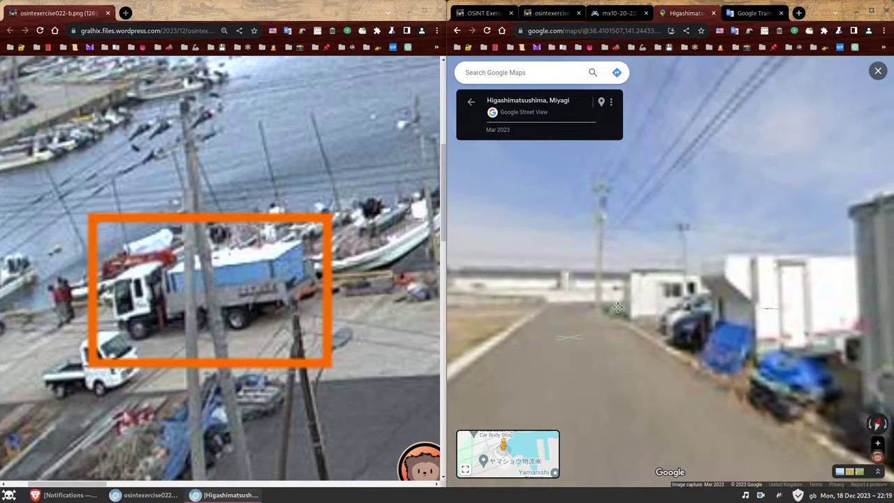
Step: Move along the road north of the quay in Street View and inspect the front of the crane truck for its licence plate
{"action": "left_click", "coordinate": [760, 319]}
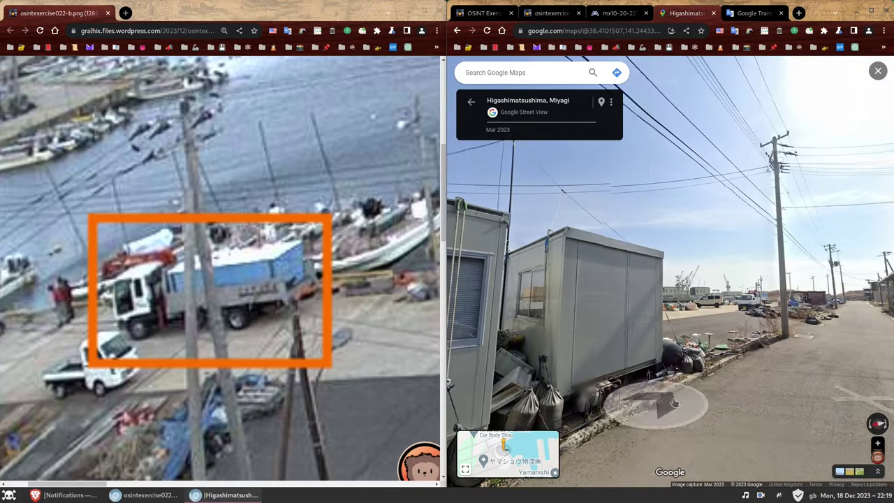
{"action": "left_click", "coordinate": [812, 351]}
{"action": "left_click", "coordinate": [765, 324]}
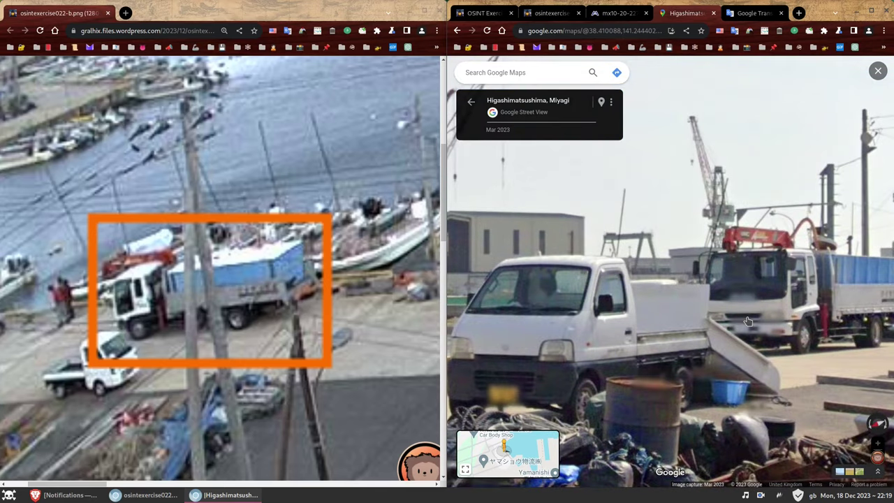
{"action": "left_click", "coordinate": [758, 331]}
{"action": "left_click", "coordinate": [778, 395]}
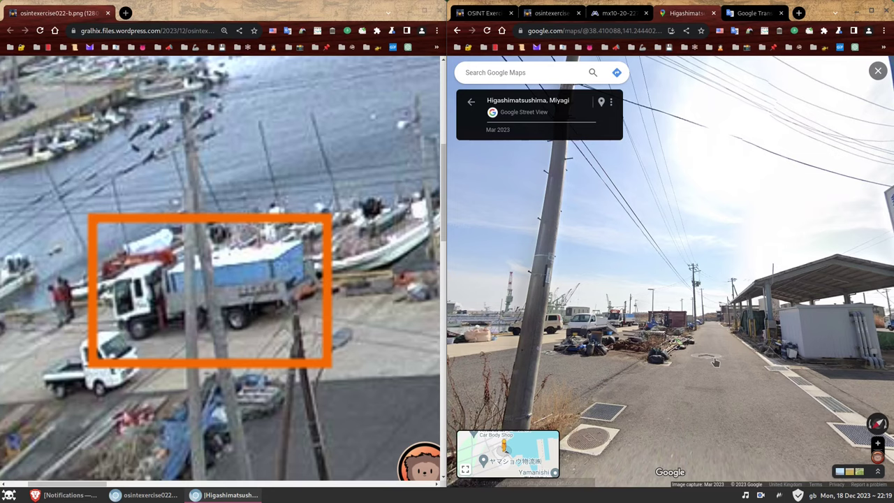
{"action": "left_click", "coordinate": [544, 353]}
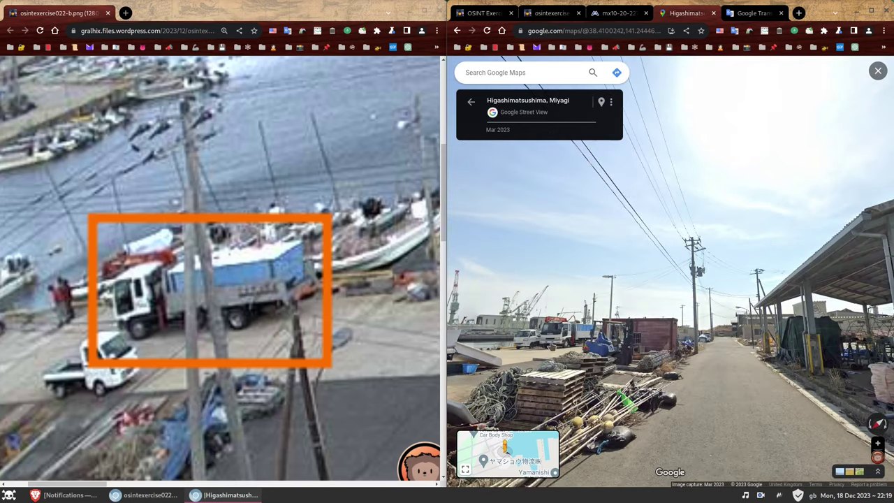
{"action": "left_click", "coordinate": [551, 345]}
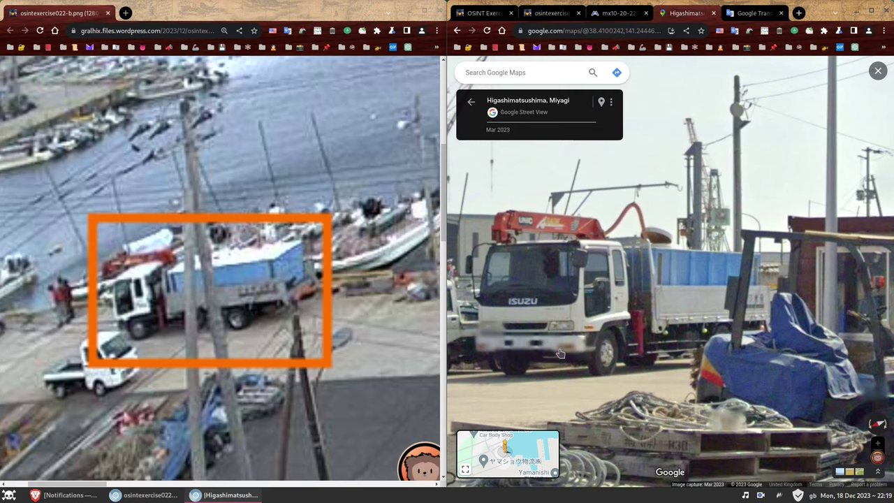
Step: Return to the spot beside the red cabin in Street View and examine the company lettering on the truck's side panel
{"action": "left_click", "coordinate": [703, 301]}
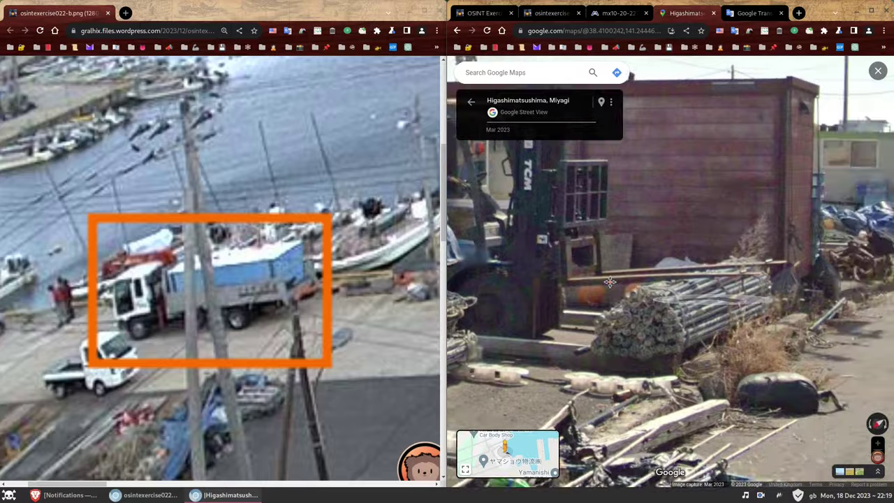
{"action": "left_click", "coordinate": [626, 286]}
{"action": "left_click", "coordinate": [626, 286]}
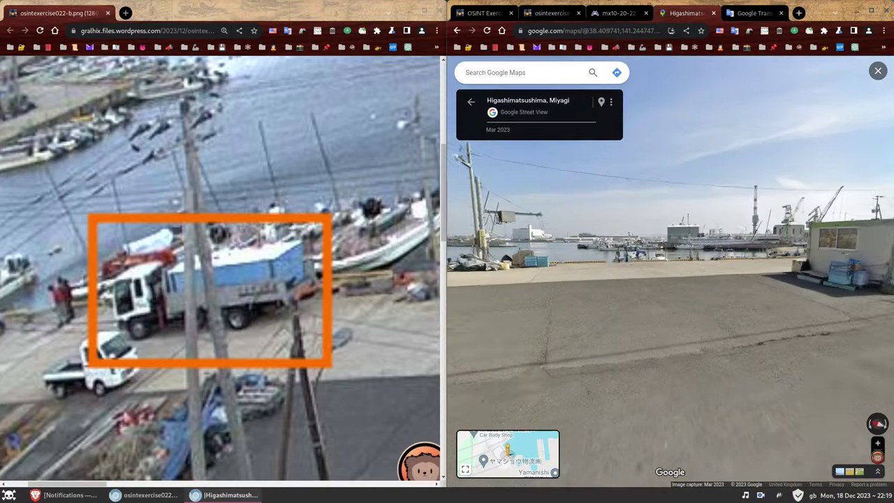
{"action": "left_click", "coordinate": [626, 285]}
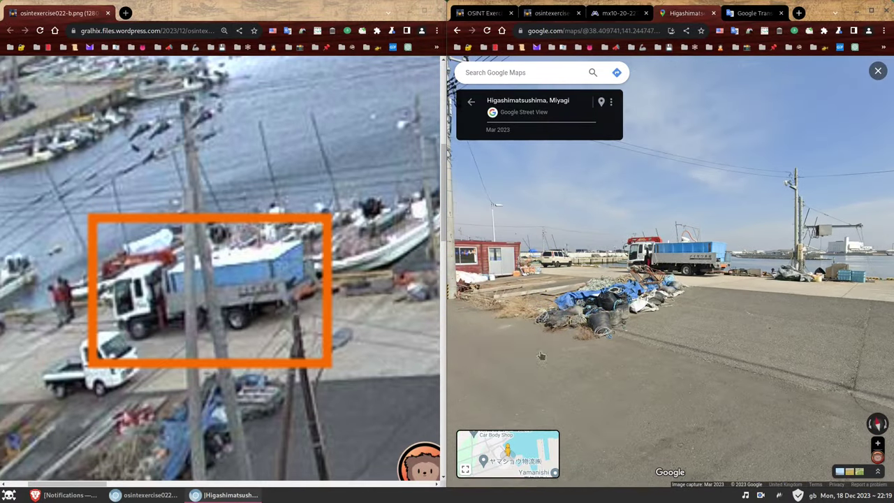
{"action": "left_click", "coordinate": [507, 371]}
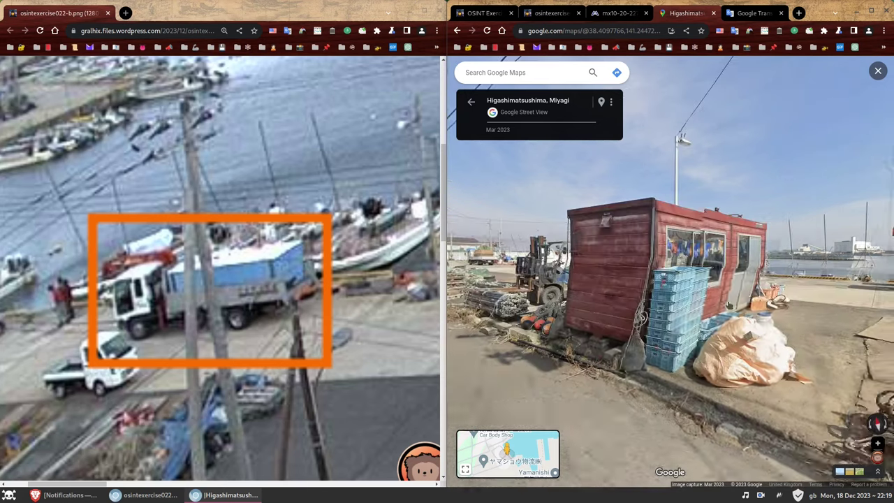
{"action": "left_click_drag", "start_coordinate": [814, 277], "coordinate": [653, 277]}
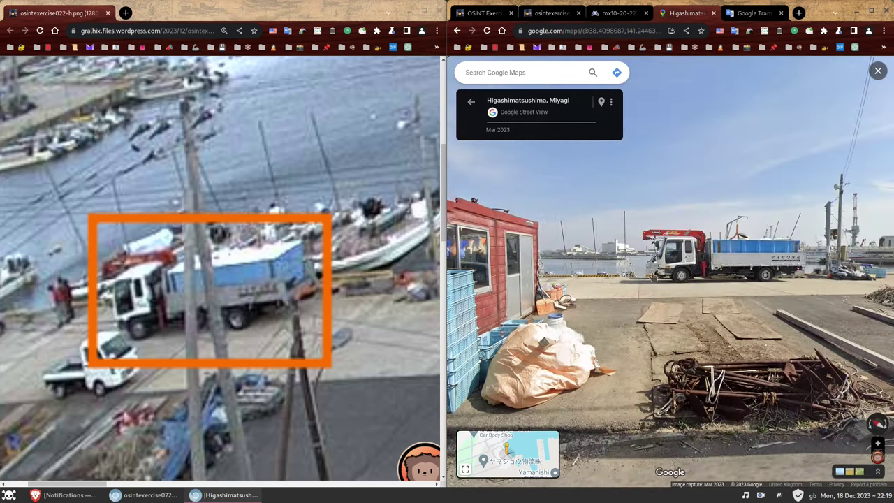
{"action": "left_click", "coordinate": [815, 292]}
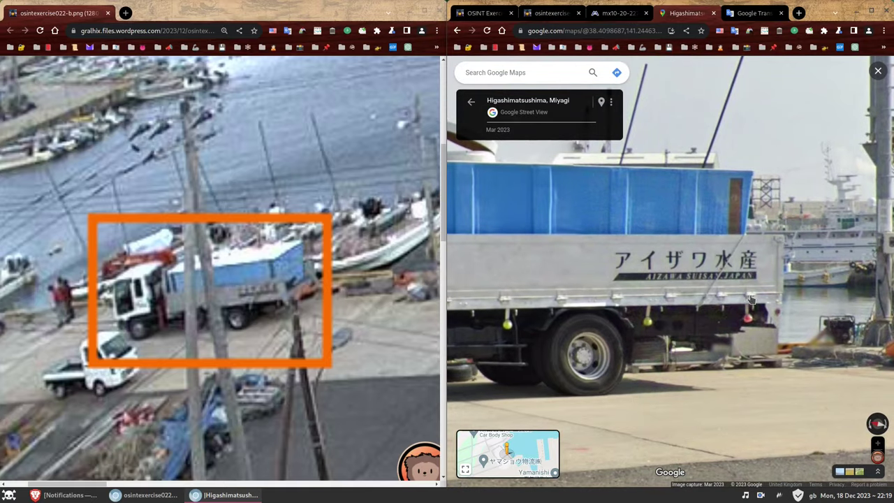
Step: Maximise the Street View window and save a cropped screenshot of the company lettering on the truck's side
{"action": "double_click", "coordinate": [817, 8]}
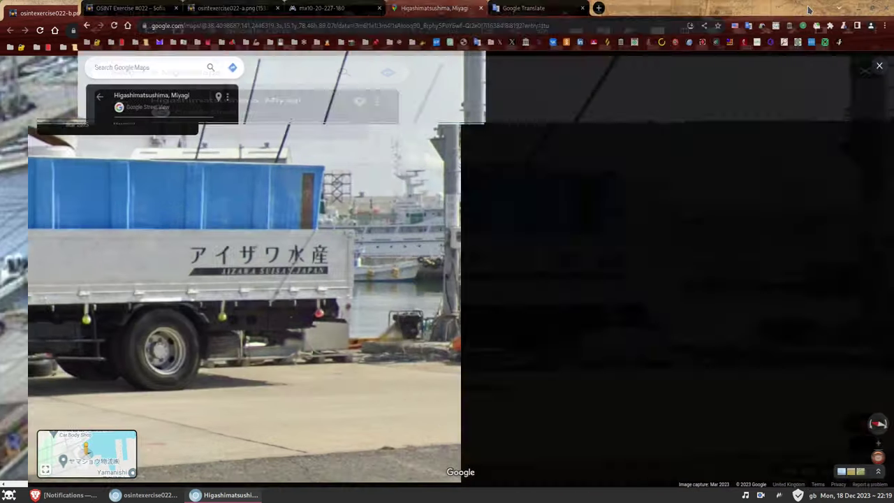
{"action": "left_click_drag", "start_coordinate": [372, 264], "coordinate": [537, 352]}
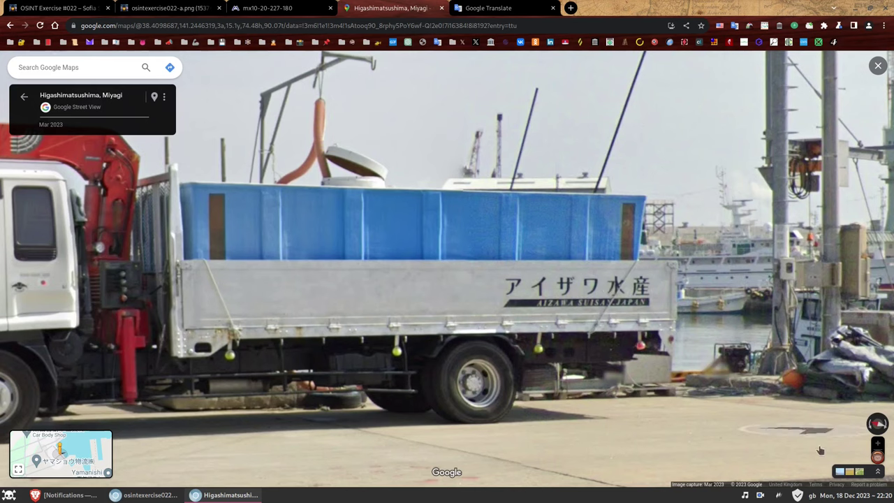
{"action": "left_click_drag", "start_coordinate": [488, 252], "coordinate": [680, 336]}
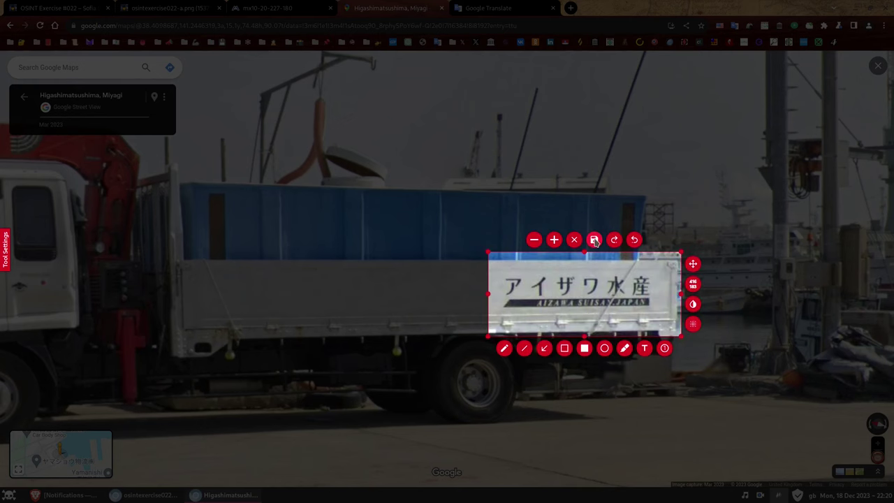
{"action": "left_click", "coordinate": [593, 240]}
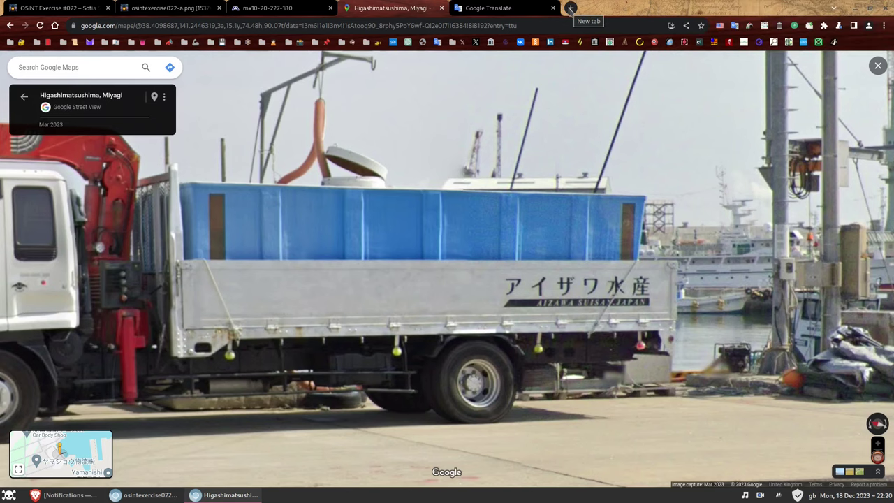
Step: Upload the lettering screenshot to a Google Images reverse search and translate its text from Japanese to English
{"action": "left_click", "coordinate": [570, 8]}
{"action": "type", "text": "images"}
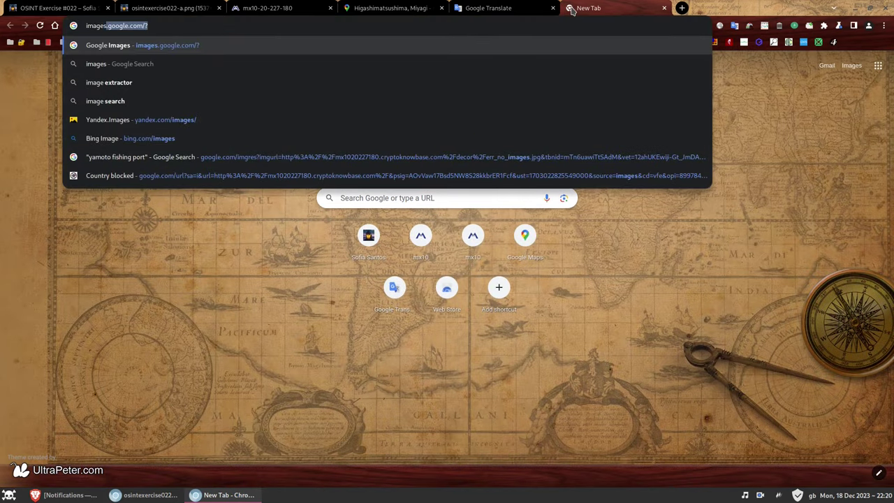
{"action": "key", "text": "Return"}
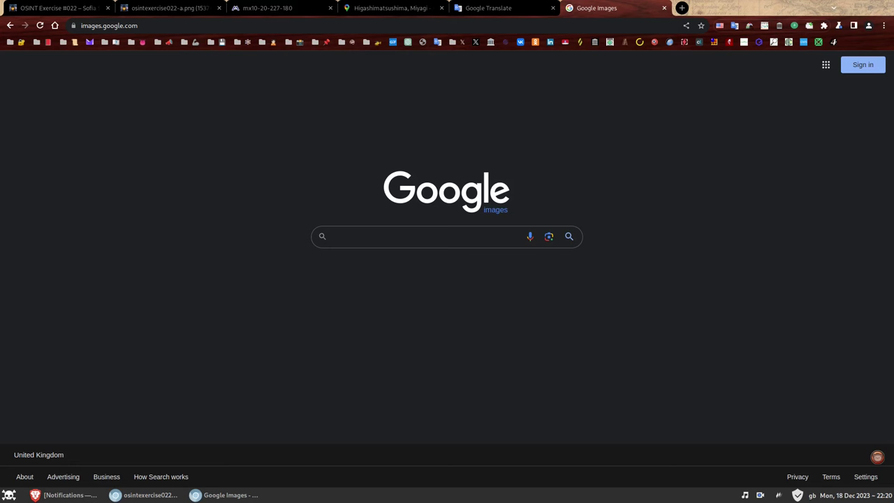
{"action": "left_click_drag", "start_coordinate": [886, 303], "coordinate": [419, 323]}
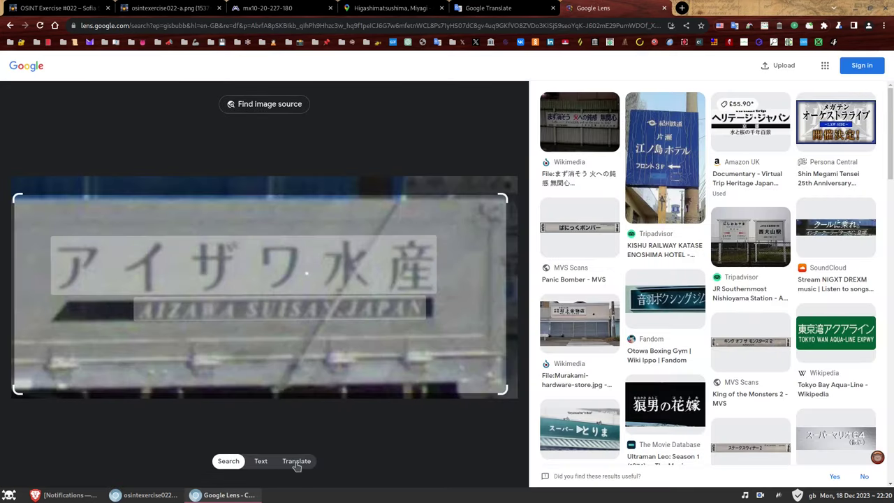
{"action": "left_click", "coordinate": [295, 461]}
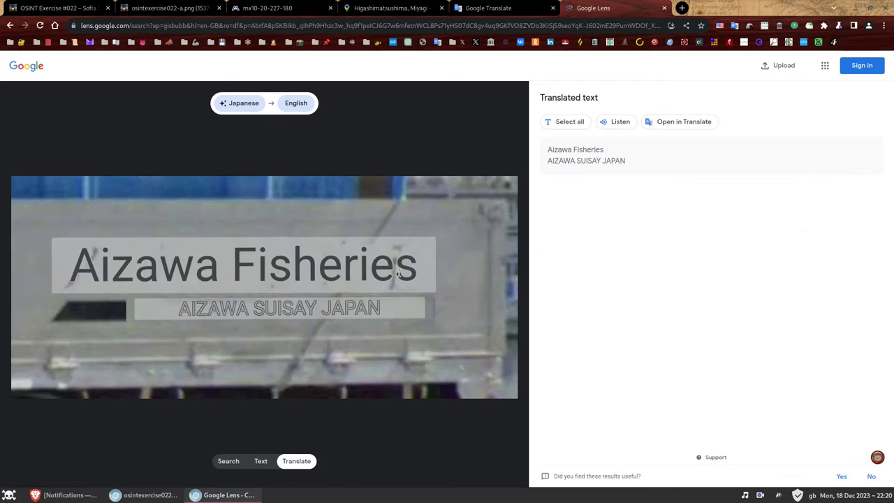
Step: Copy the Japanese company name アイザワ水産 from the screenshot in Google Lens and search Google for it in a new tab
{"action": "left_click", "coordinate": [260, 464]}
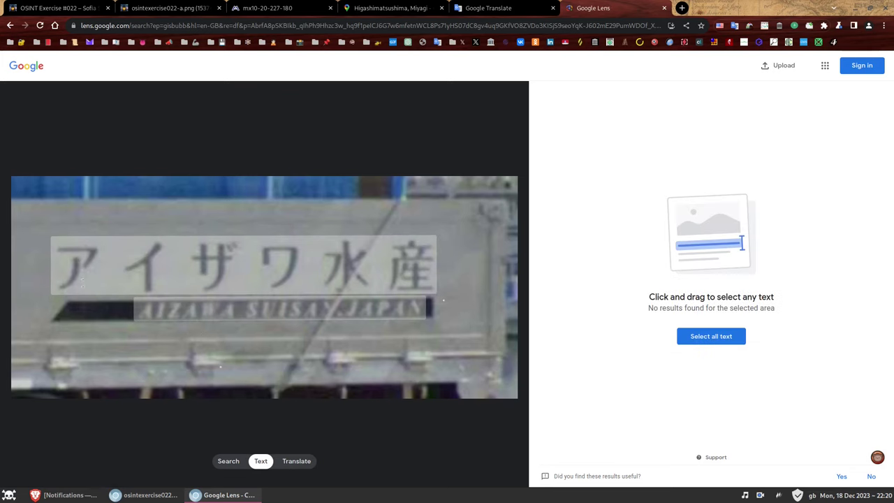
{"action": "left_click_drag", "start_coordinate": [67, 264], "coordinate": [439, 242]}
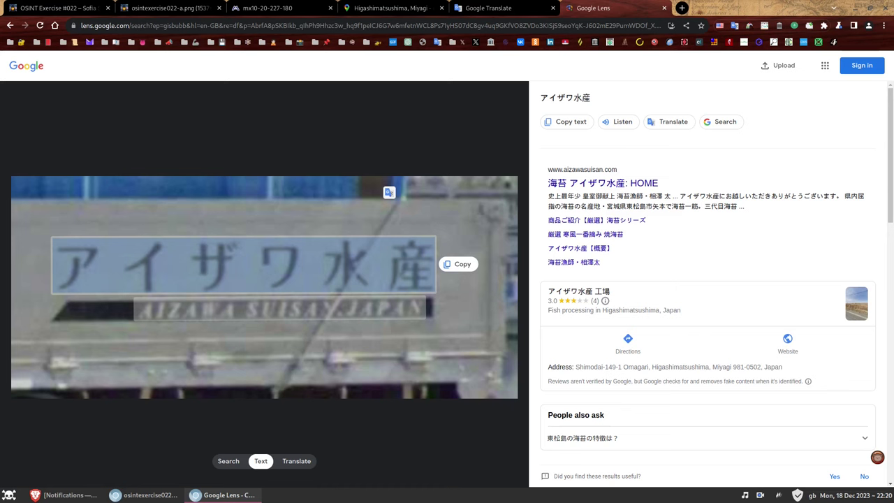
{"action": "left_click", "coordinate": [457, 264]}
{"action": "key", "text": "ctrl+t"}
{"action": "key", "text": "ctrl+v"}
{"action": "key", "text": "Return"}
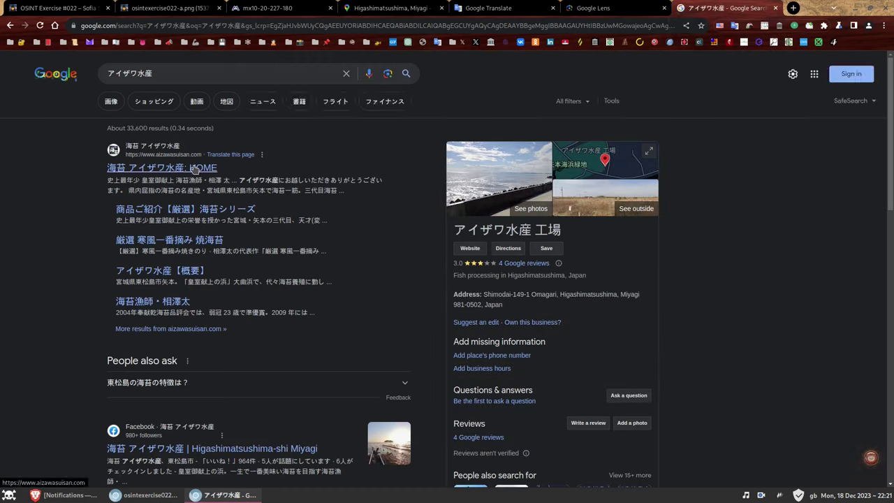
Step: Open the アイザワ水産 website in a separate tab and go to its こだわりの海苔づくり2015 page
{"action": "middle_click", "coordinate": [195, 168]}
{"action": "key", "text": "ctrl+Tab"}
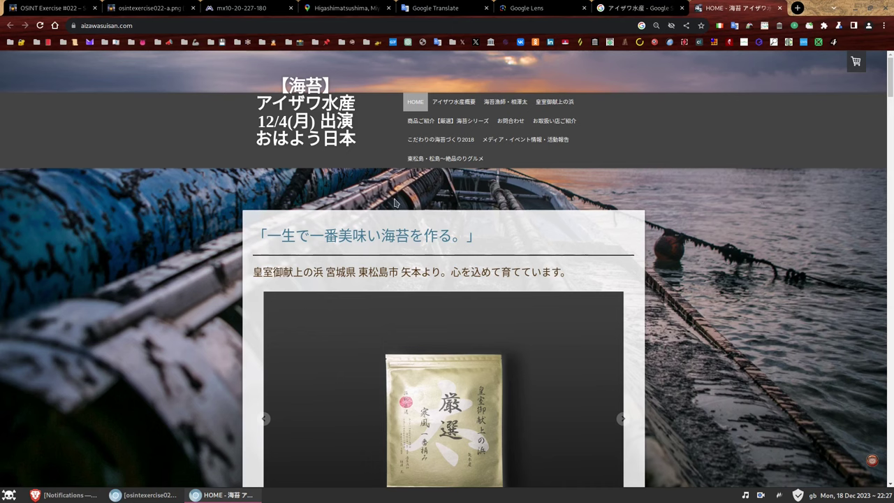
{"action": "mouse_move", "coordinate": [447, 139]}
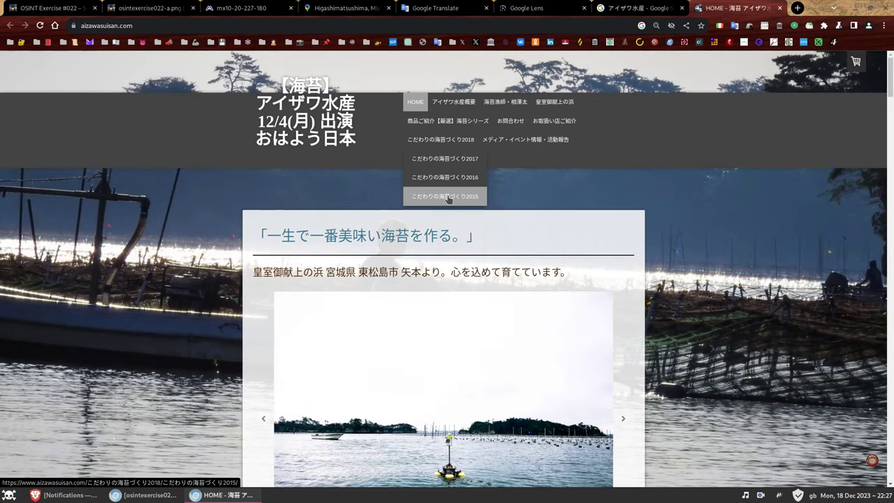
{"action": "left_click", "coordinate": [448, 196]}
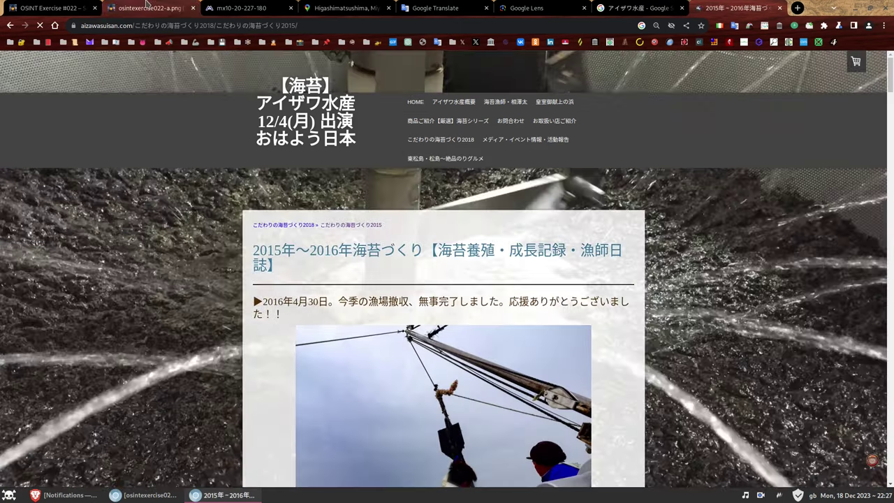
Step: Re-examine the timestamp and highlighted vehicle in osintexercise022-a.png alongside the truck in osintexercise022-b.png
{"action": "left_click", "coordinate": [147, 7]}
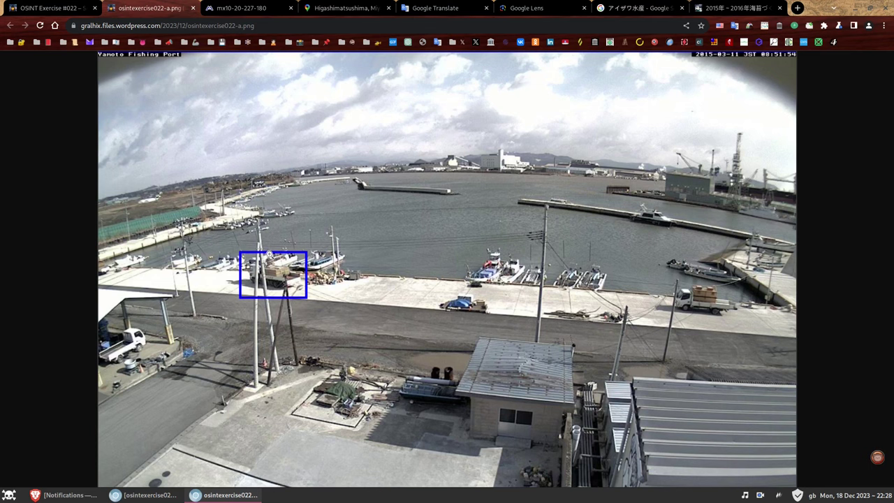
{"action": "left_click", "coordinate": [167, 496]}
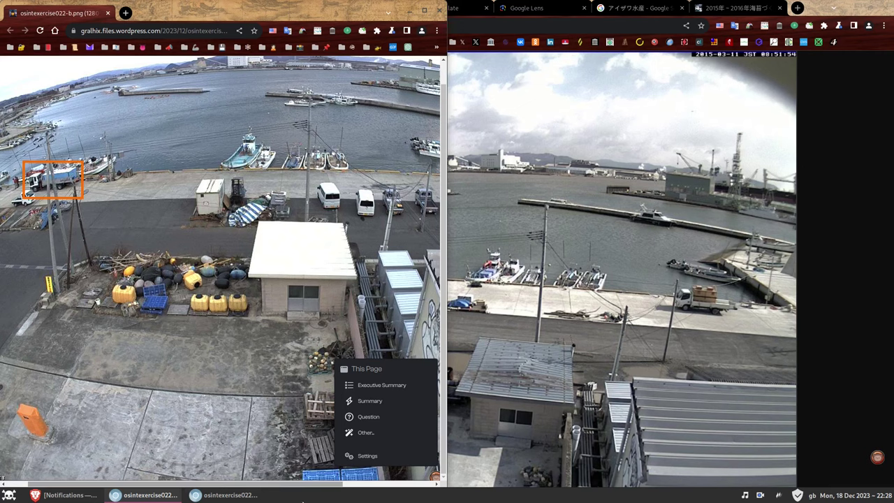
{"action": "left_click", "coordinate": [824, 5]}
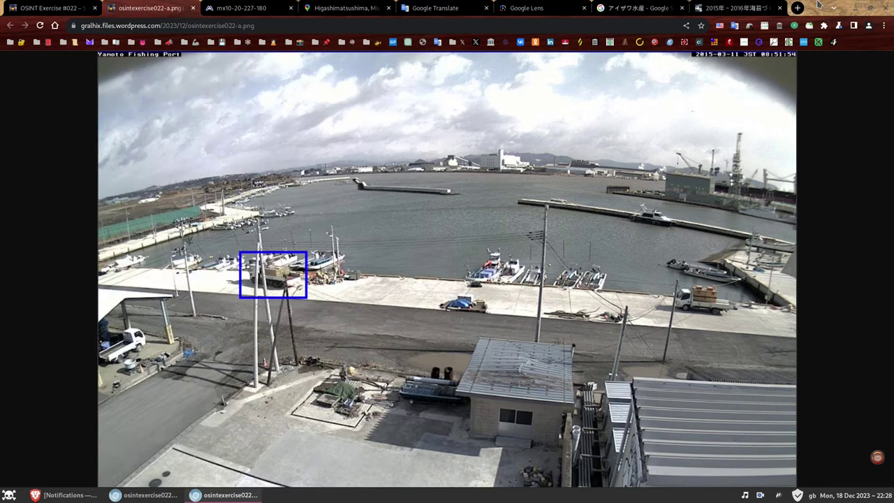
Step: Look through the アイザワ水産 2015–2016 nori-making page down to the 2016.4.30 photo gallery for vehicles
{"action": "left_click", "coordinate": [732, 8]}
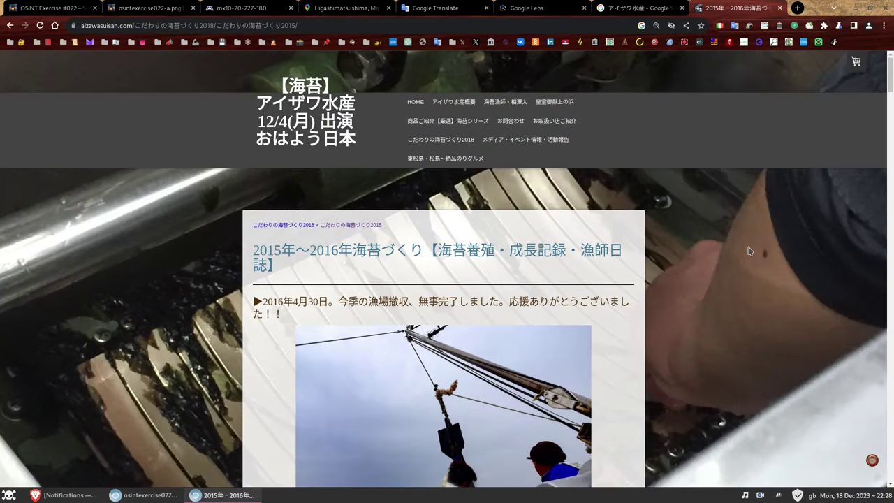
{"action": "scroll", "coordinate": [747, 250], "scroll_direction": "down", "scroll_amount": 15}
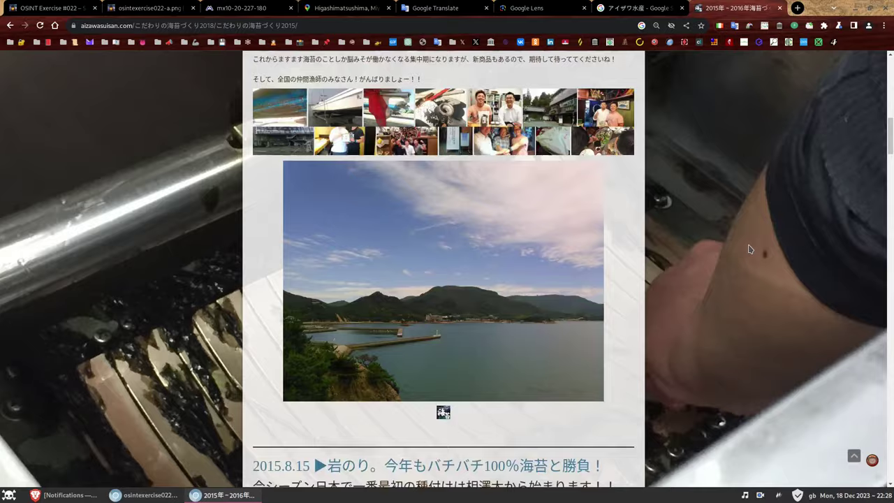
{"action": "scroll", "coordinate": [748, 250], "scroll_direction": "down", "scroll_amount": 15}
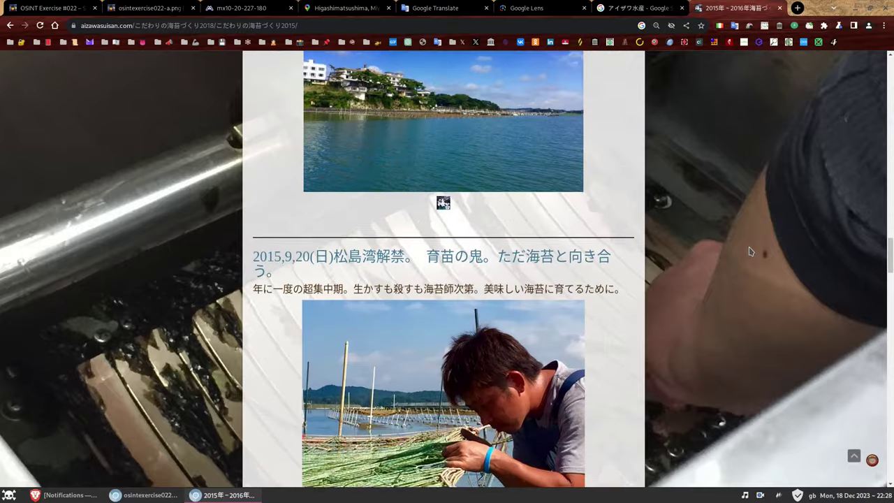
{"action": "scroll", "coordinate": [748, 250], "scroll_direction": "down", "scroll_amount": 15}
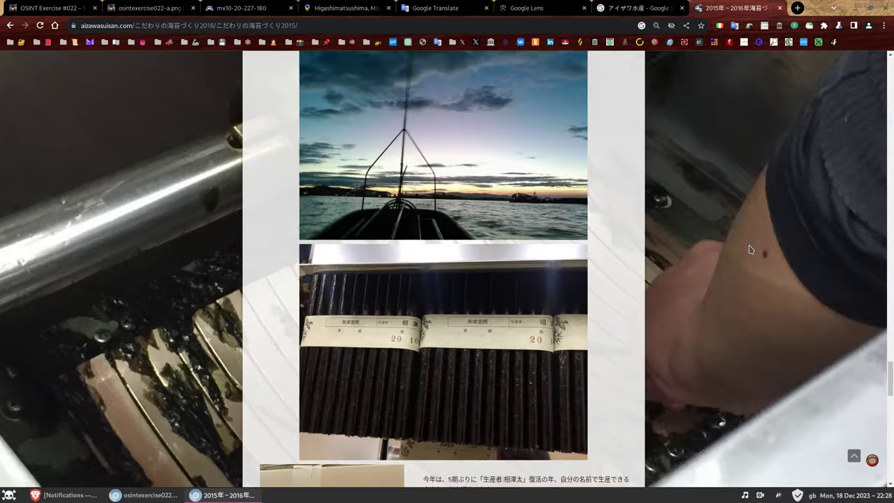
{"action": "scroll", "coordinate": [748, 250], "scroll_direction": "down", "scroll_amount": 10}
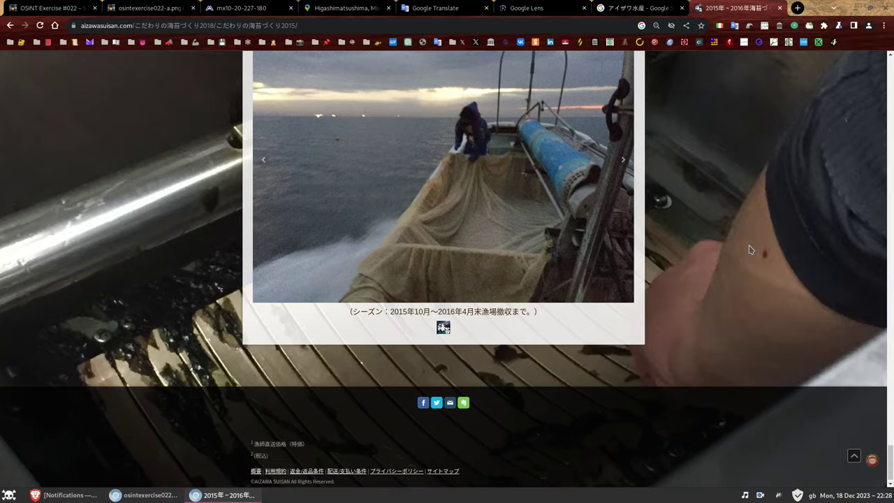
{"action": "scroll", "coordinate": [748, 250], "scroll_direction": "up", "scroll_amount": 2}
Step: Browse back through the 2016.4.30 gallery, enlarge the pole-bundle photo with the white crane truck, and compare it with osintexercise022-a.png
{"action": "left_click", "coordinate": [263, 272]}
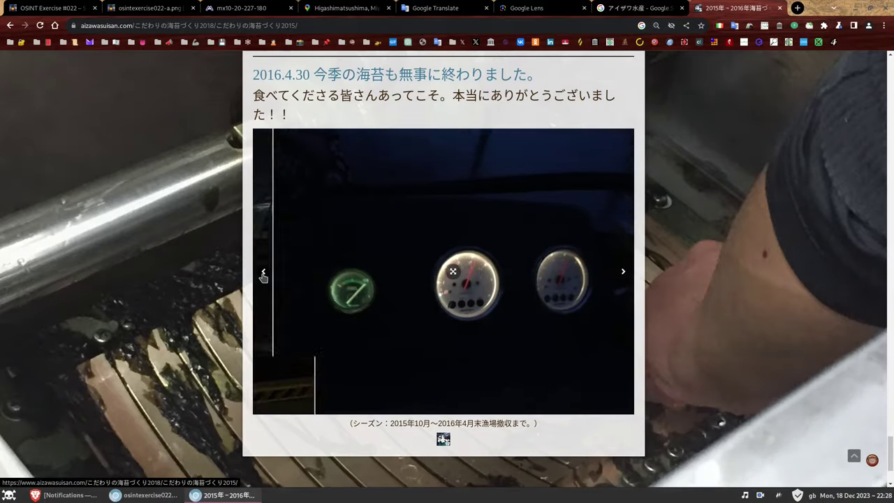
{"action": "left_click", "coordinate": [262, 272]}
{"action": "left_click", "coordinate": [260, 272]}
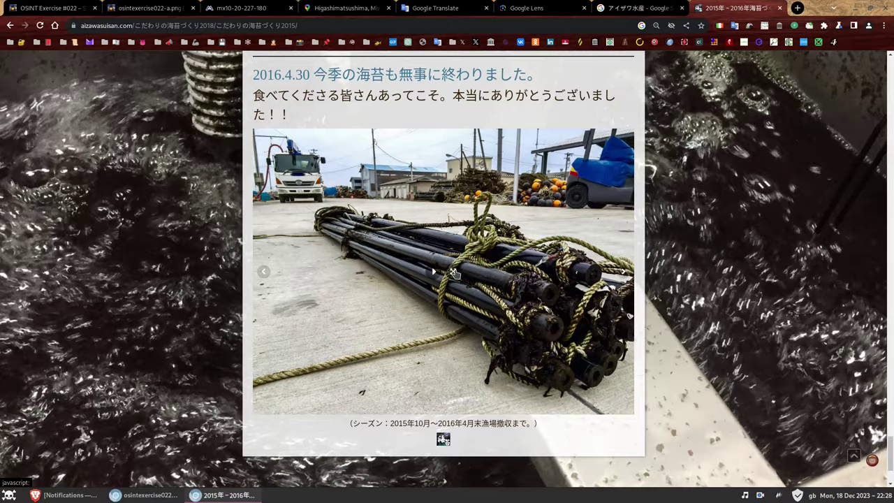
{"action": "left_click", "coordinate": [454, 272]}
{"action": "left_click", "coordinate": [237, 164]}
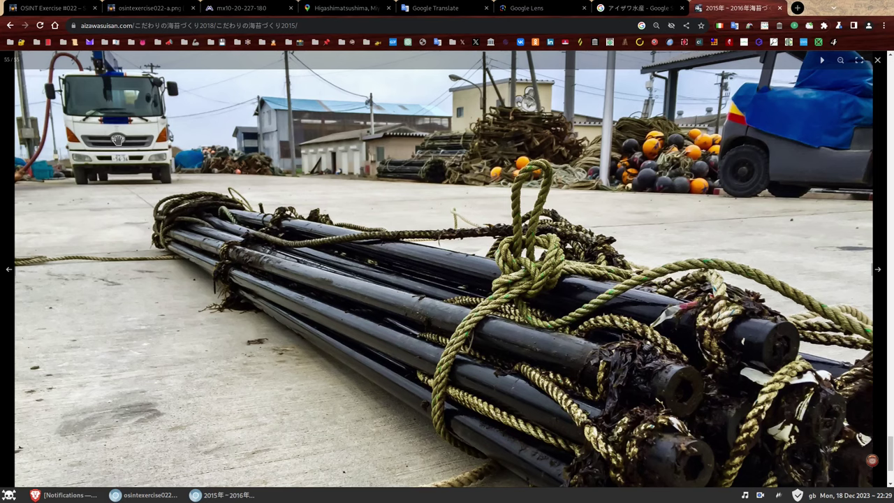
{"action": "left_click", "coordinate": [150, 9]}
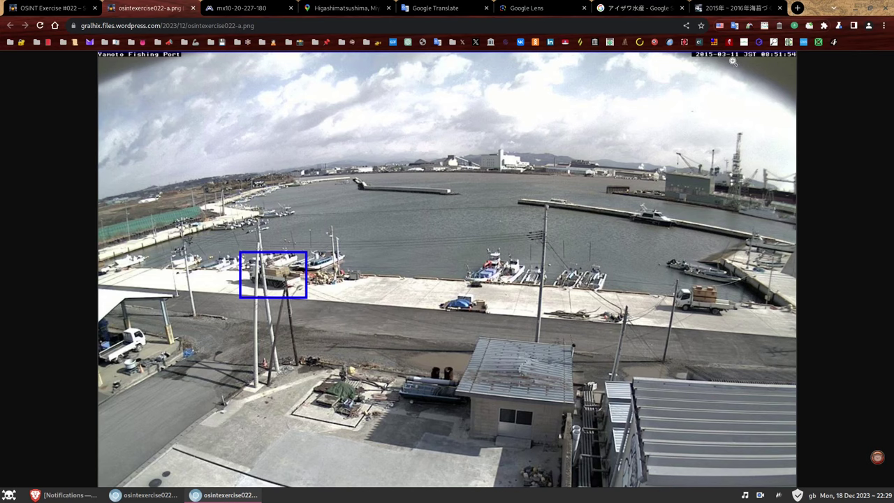
{"action": "left_click", "coordinate": [729, 10]}
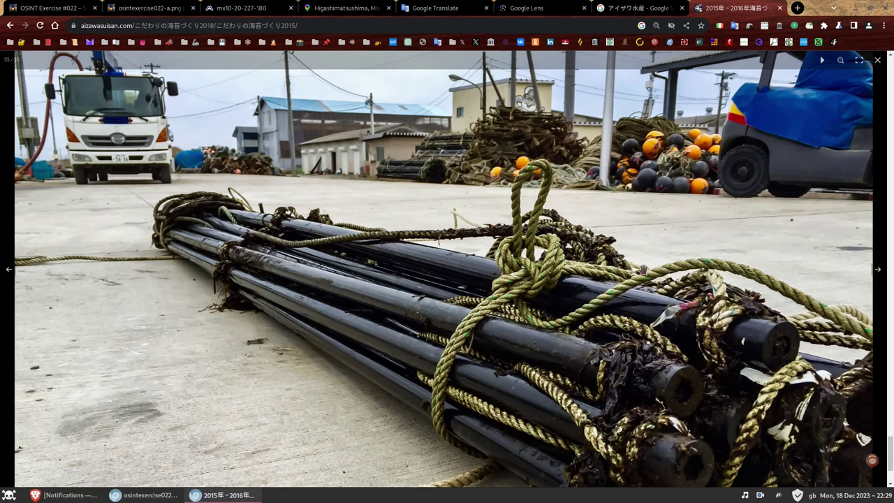
Step: Capture a screenshot cropped to the white crane truck in the enlarged website photo and save it
{"action": "left_click", "coordinate": [777, 494]}
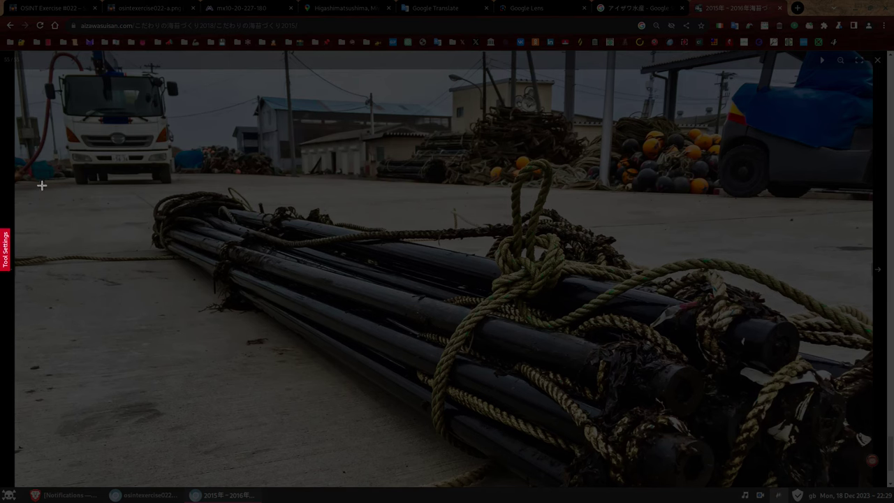
{"action": "left_click_drag", "start_coordinate": [37, 205], "coordinate": [182, 51]}
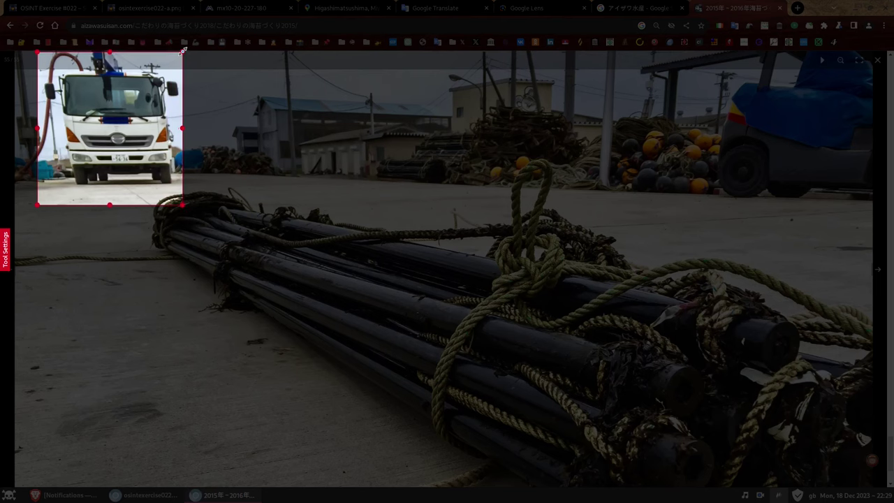
{"action": "left_click_drag", "start_coordinate": [110, 204], "coordinate": [111, 197]}
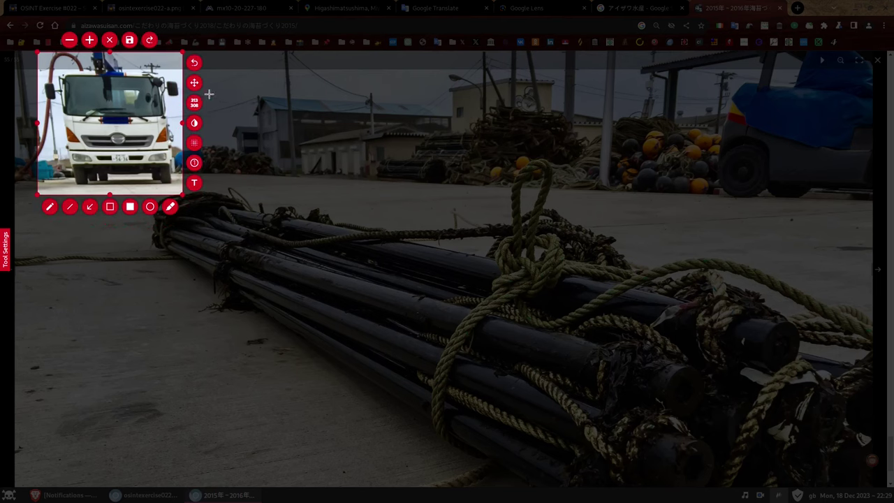
{"action": "left_click", "coordinate": [129, 40]}
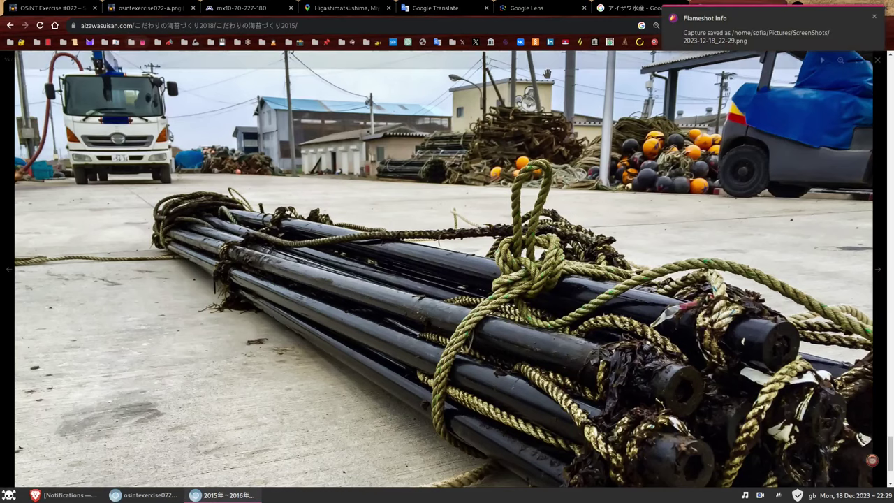
Step: Run a Google Images reverse search on the saved truck screenshot and look through the visual matches for its model
{"action": "left_click", "coordinate": [535, 8]}
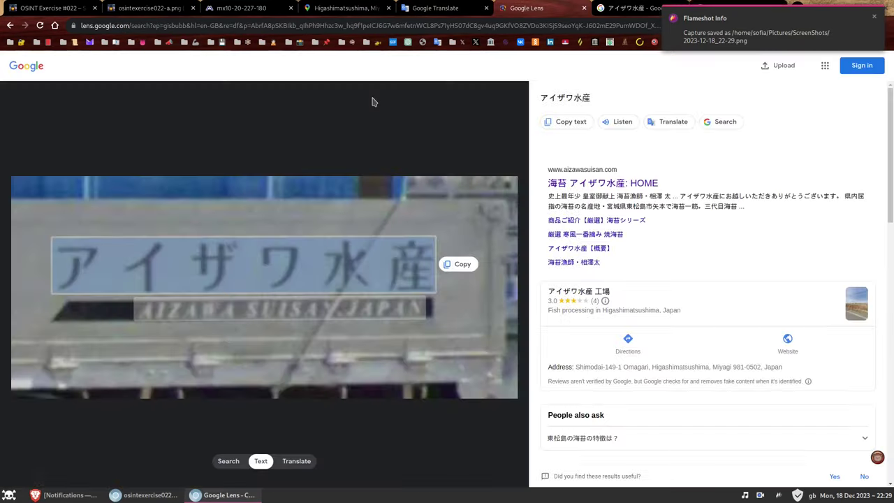
{"action": "left_click", "coordinate": [11, 25]}
{"action": "left_click", "coordinate": [10, 27]}
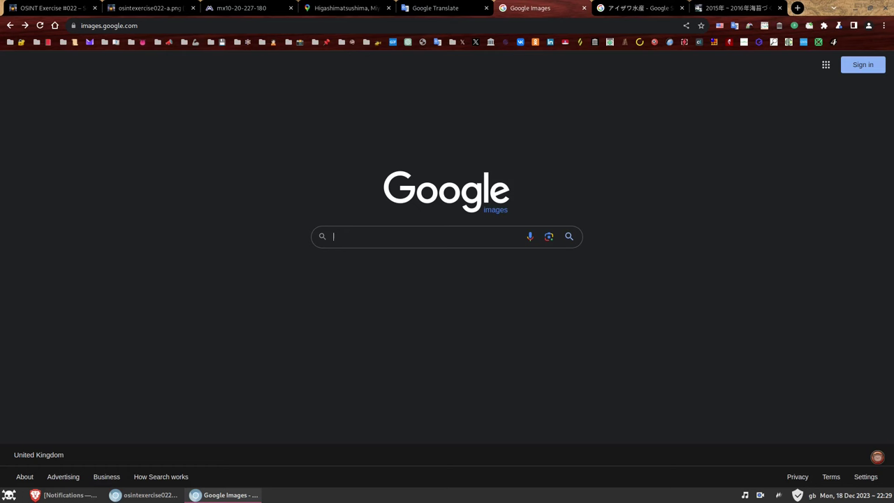
{"action": "left_click_drag", "start_coordinate": [667, 307], "coordinate": [433, 300]}
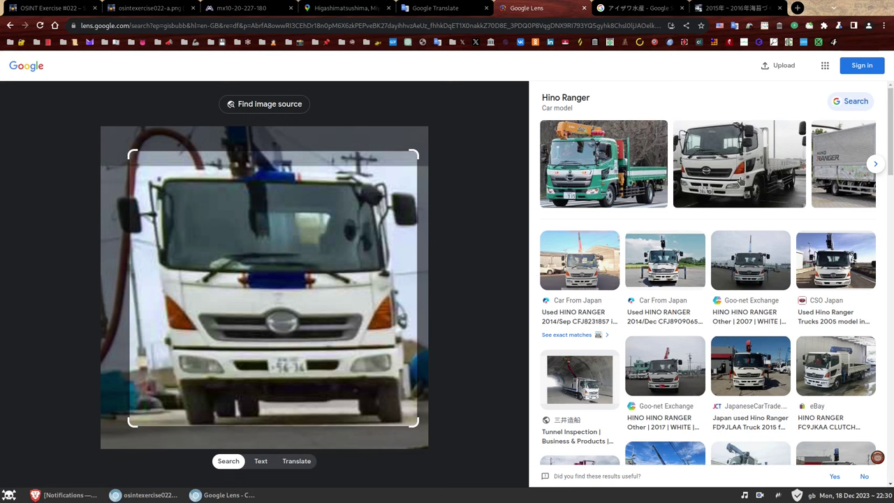
{"action": "scroll", "coordinate": [739, 167], "scroll_direction": "down", "scroll_amount": 4}
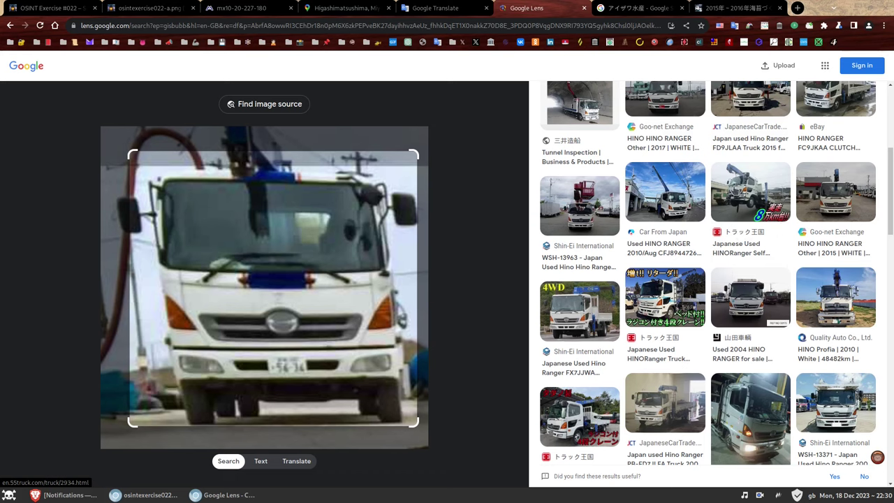
{"action": "scroll", "coordinate": [734, 199], "scroll_direction": "up", "scroll_amount": 4}
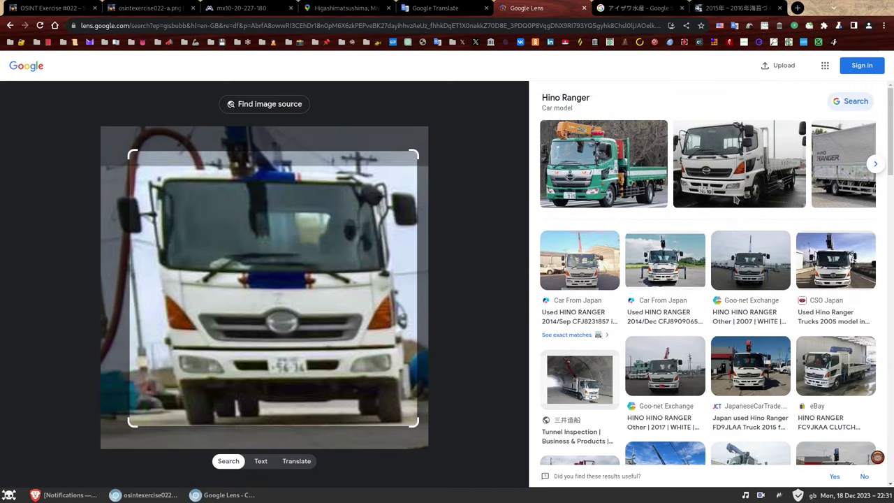
Step: Open the Wikimedia Hino Ranger photo in a side-by-side window and compare it with the blue-highlighted truck and the website photo's truck
{"action": "left_click", "coordinate": [742, 162]}
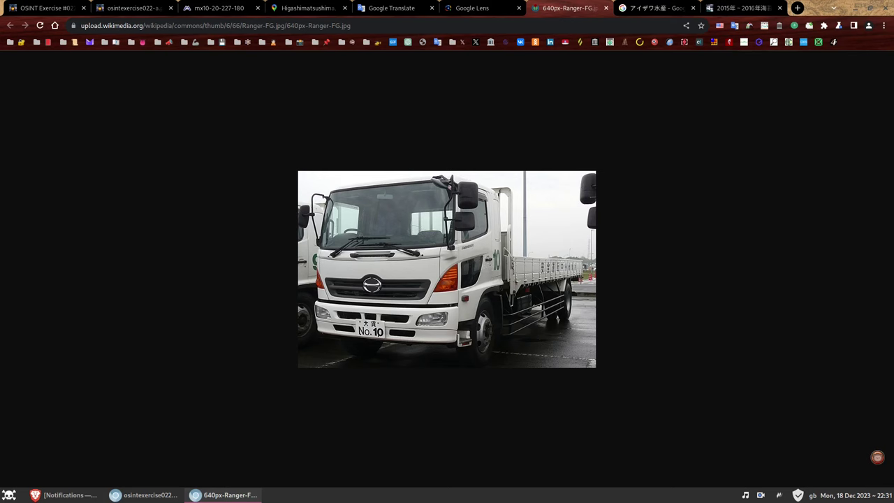
{"action": "left_click_drag", "start_coordinate": [585, 14], "coordinate": [628, 140]}
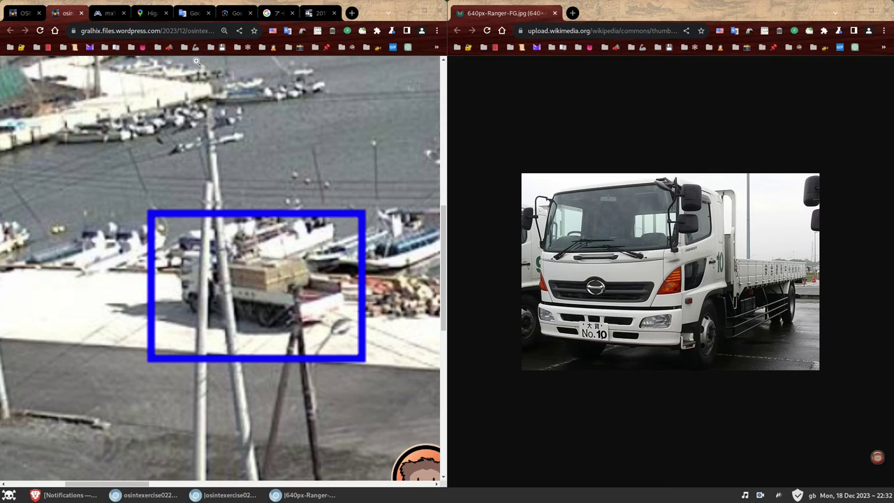
{"action": "left_click", "coordinate": [314, 14]}
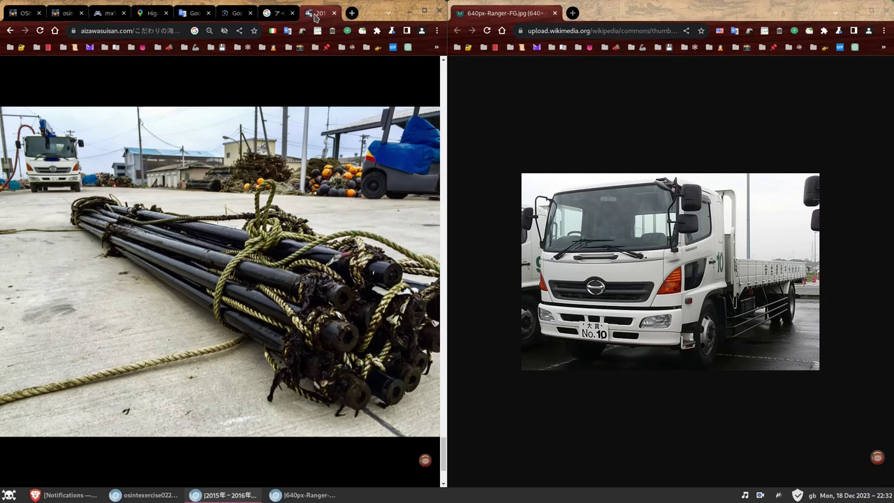
{"action": "left_click", "coordinate": [38, 166]}
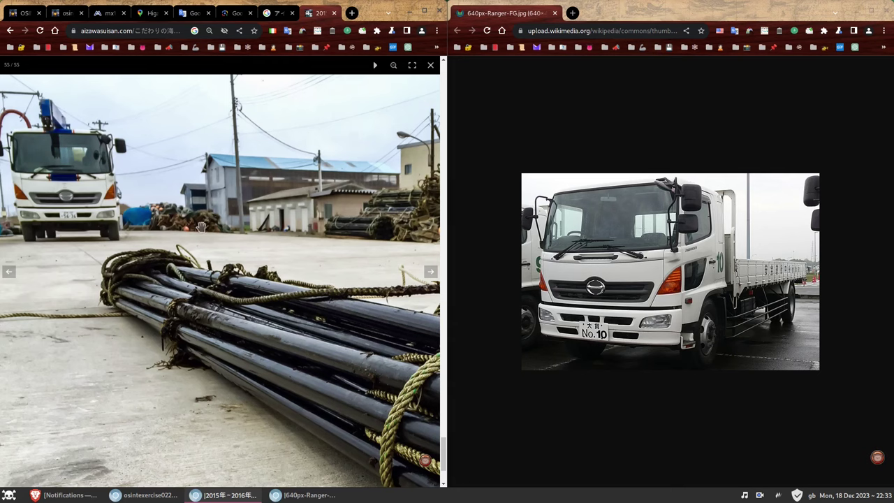
{"action": "double_click", "coordinate": [369, 10]}
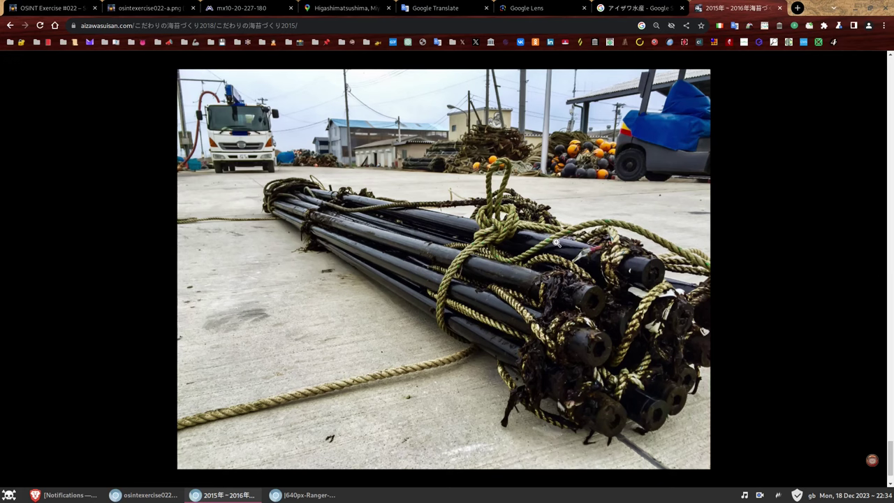
Step: Compare the whole アイザワ水産 truck in Street View with the orange-highlighted vehicle in osintexercise022-b.png
{"action": "left_click", "coordinate": [336, 15]}
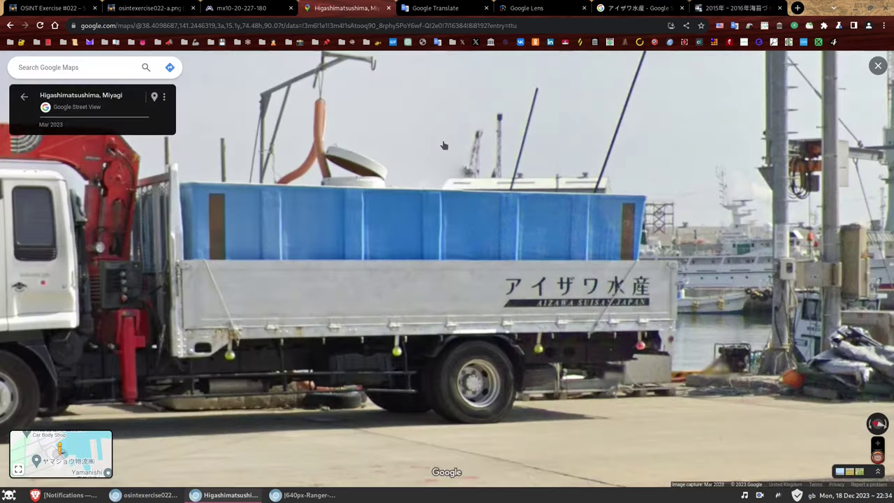
{"action": "scroll", "coordinate": [241, 271], "scroll_direction": "down", "scroll_amount": 3}
{"action": "left_click_drag", "start_coordinate": [150, 240], "coordinate": [312, 261]}
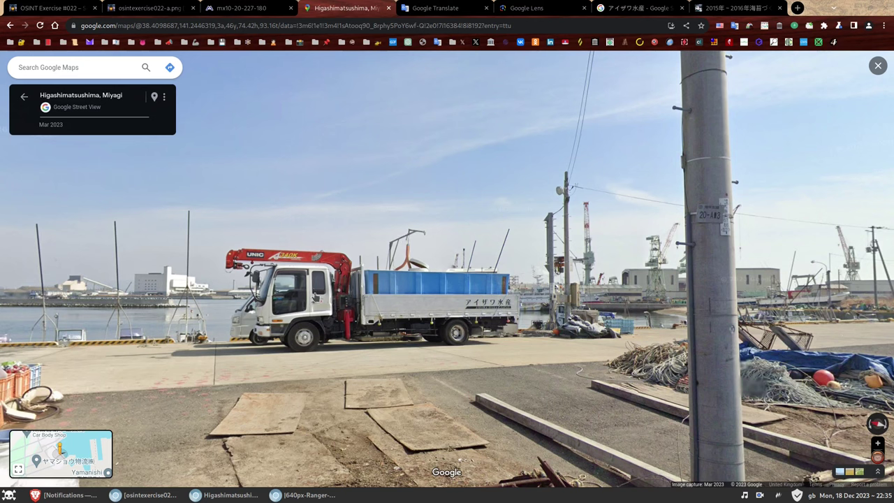
{"action": "left_click", "coordinate": [145, 495]}
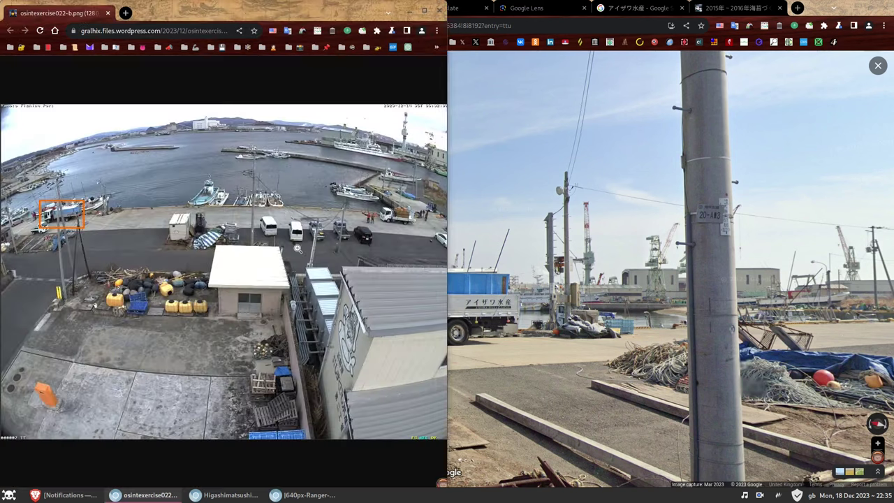
{"action": "left_click", "coordinate": [65, 219]}
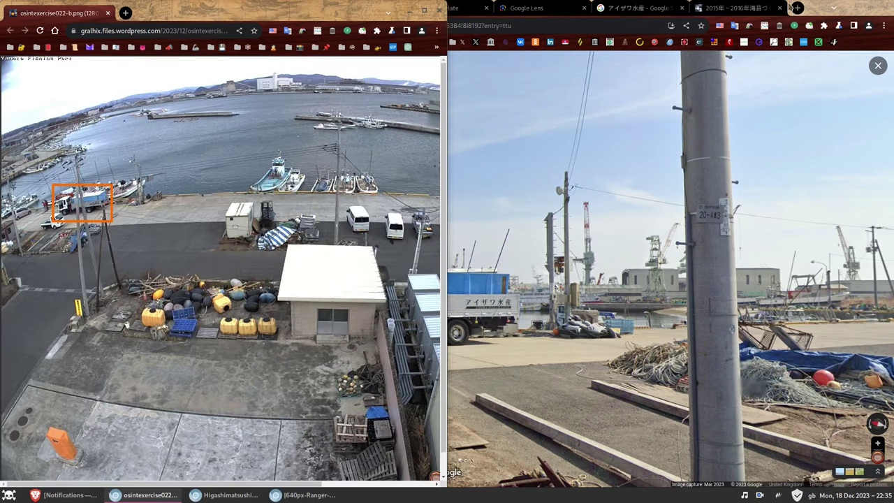
{"action": "left_click", "coordinate": [789, 7]}
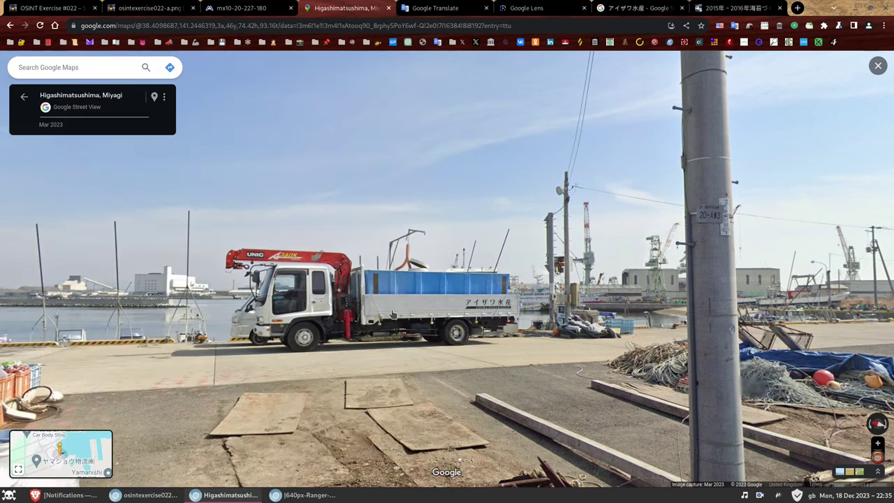
Step: Review the live camera feed, exercise tasks and website photo, and return to the アイザワ水産 search results
{"action": "left_click", "coordinate": [241, 9]}
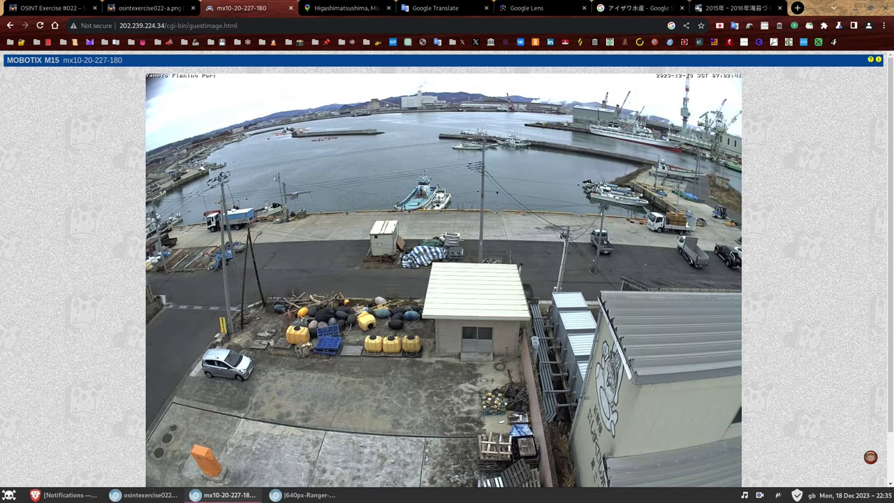
{"action": "key", "text": "ctrl+1"}
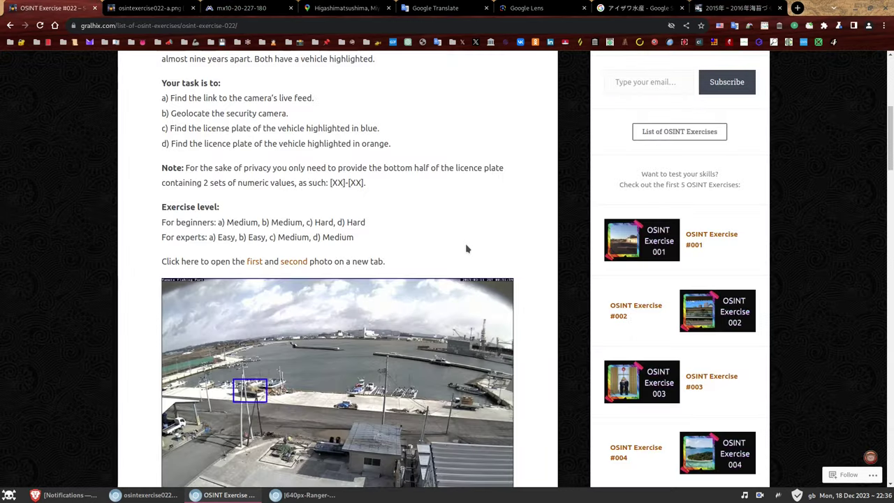
{"action": "key", "text": "ctrl+9"}
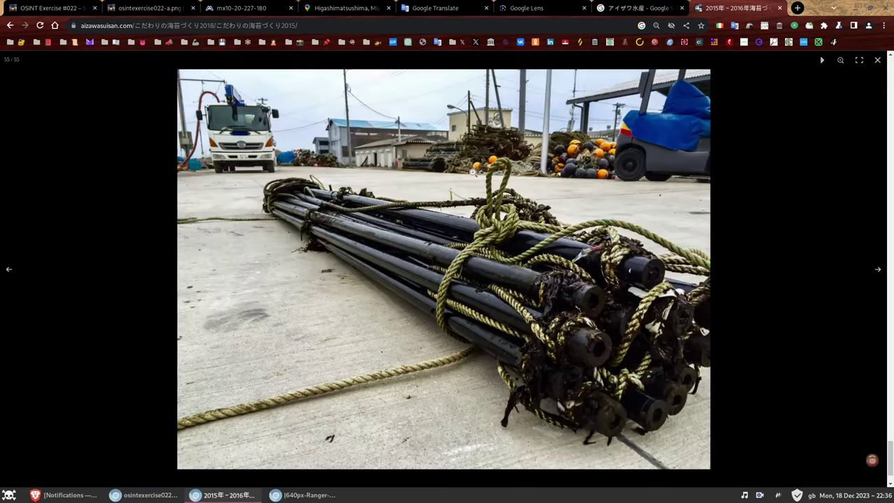
{"action": "left_click", "coordinate": [876, 60]}
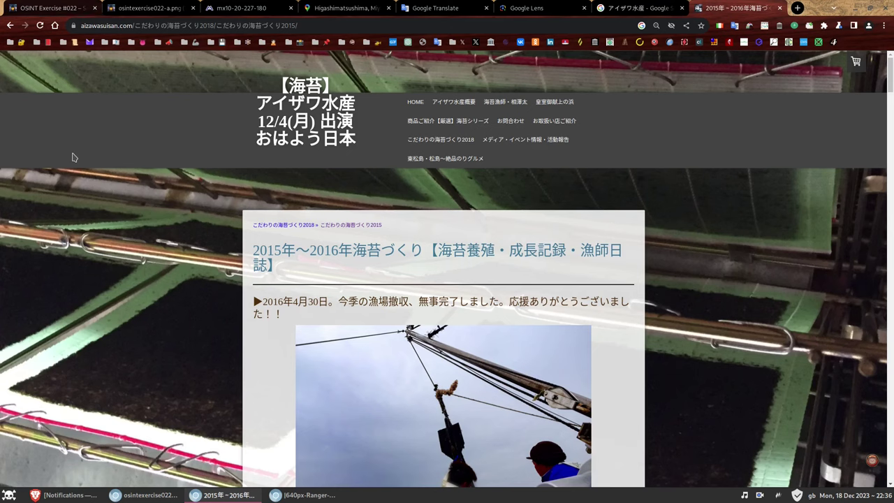
{"action": "left_click", "coordinate": [58, 5]}
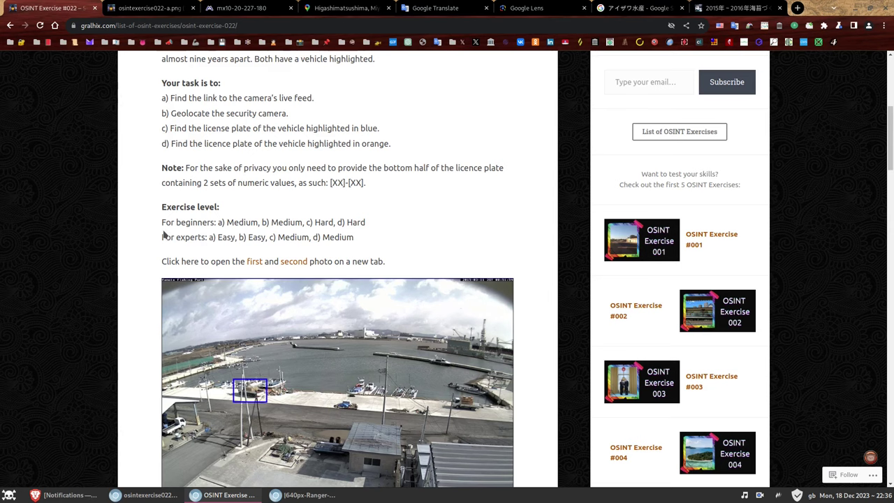
{"action": "left_click", "coordinate": [638, 8]}
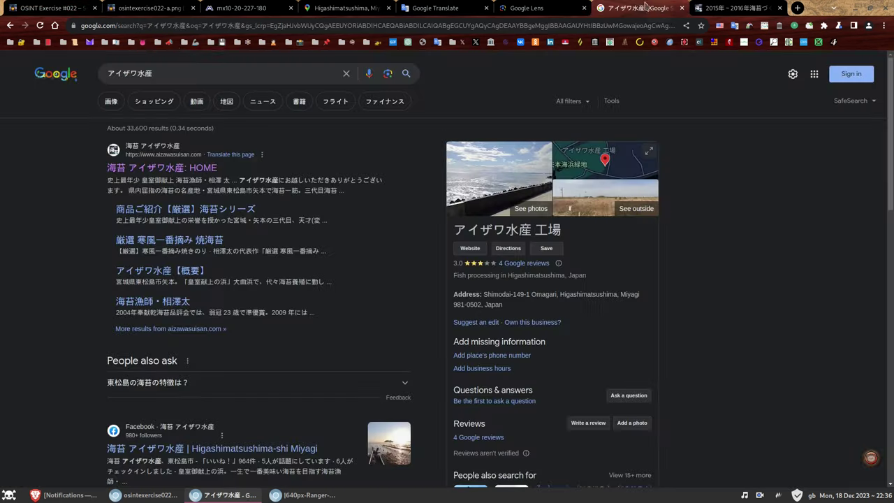
Step: Find the アイザワ水産 Facebook page in the search results and open it
{"action": "left_click", "coordinate": [188, 75]}
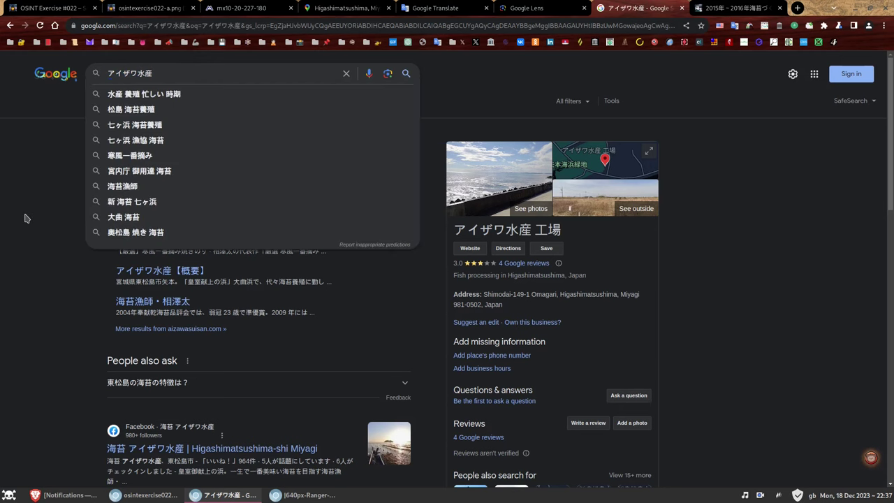
{"action": "key", "text": "Escape"}
{"action": "scroll", "coordinate": [324, 240], "scroll_direction": "down", "scroll_amount": 3}
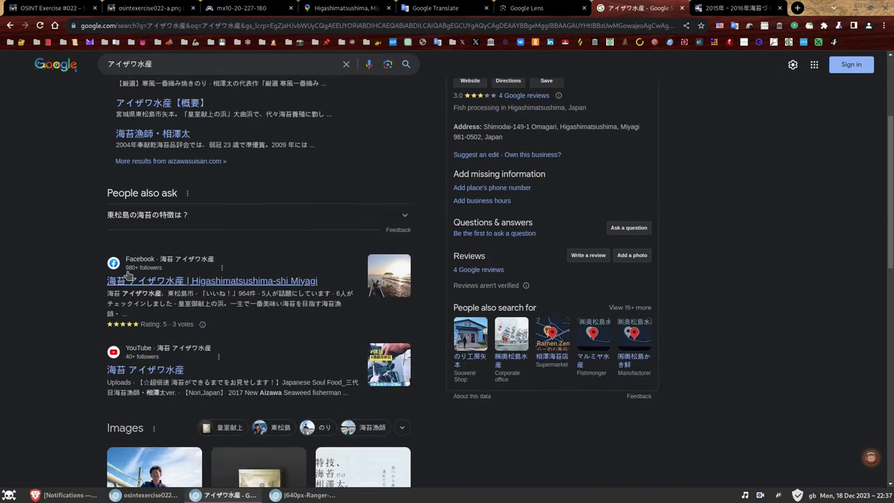
{"action": "left_click", "coordinate": [262, 282]}
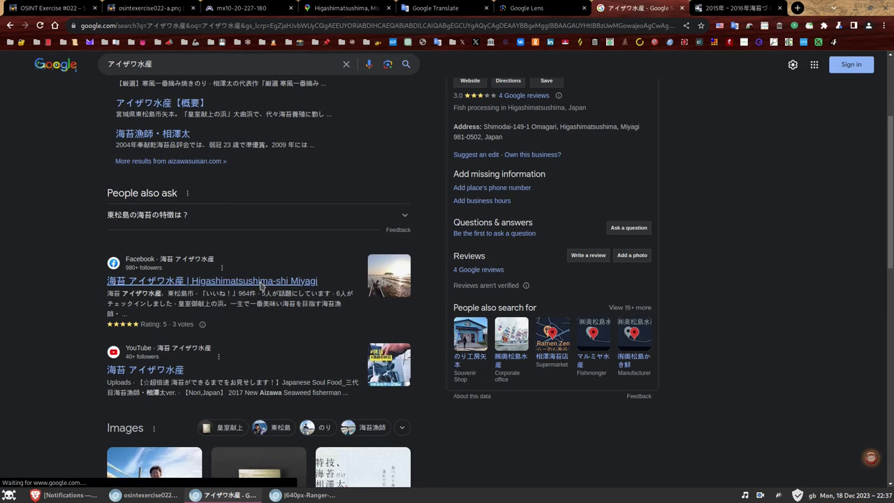
{"action": "scroll", "coordinate": [787, 203], "scroll_direction": "down", "scroll_amount": 2}
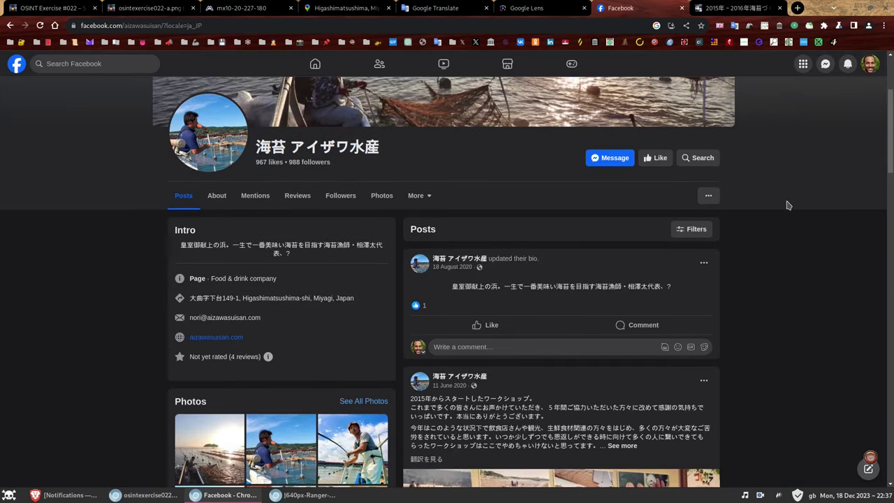
Step: Browse the Facebook page's photos for the company truck and open the picture of it parked beside a boat on the quay
{"action": "left_click", "coordinate": [381, 201]}
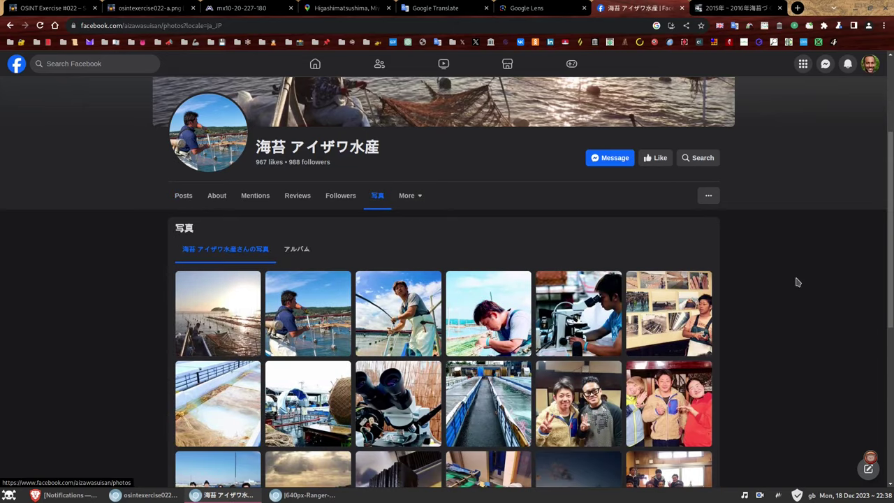
{"action": "scroll", "coordinate": [798, 282], "scroll_direction": "down", "scroll_amount": 10}
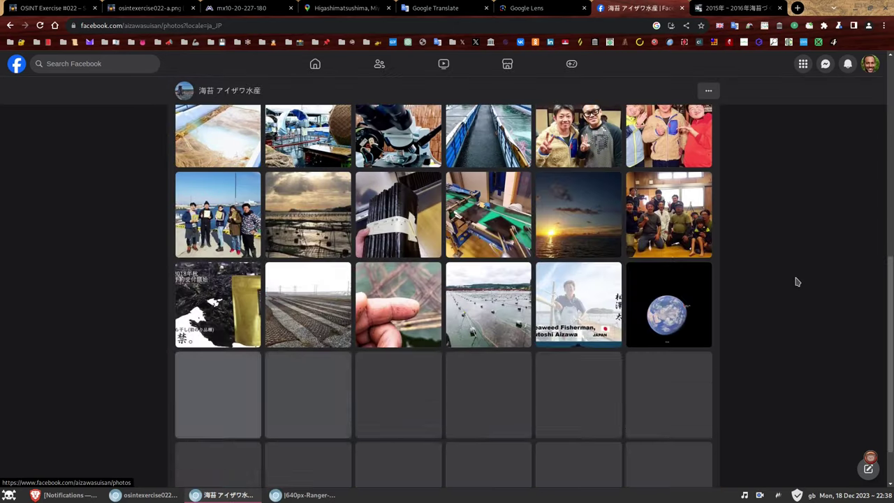
{"action": "scroll", "coordinate": [794, 269], "scroll_direction": "down", "scroll_amount": 10}
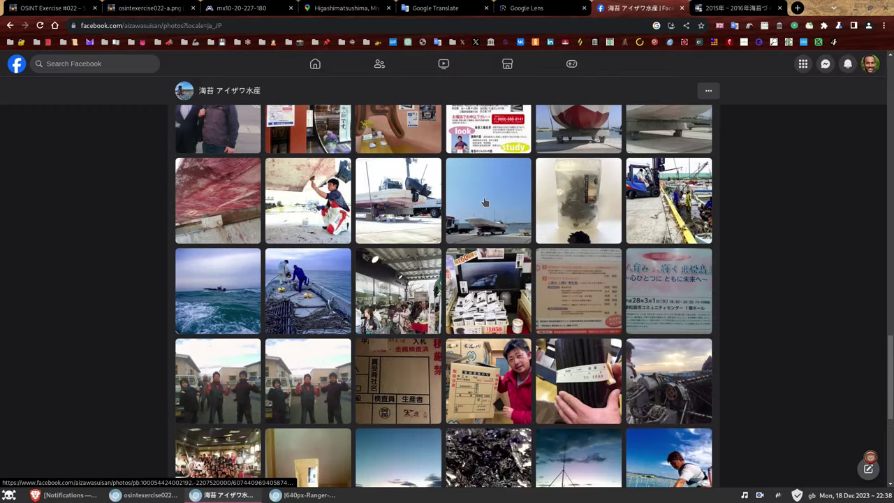
{"action": "left_click", "coordinate": [484, 196]}
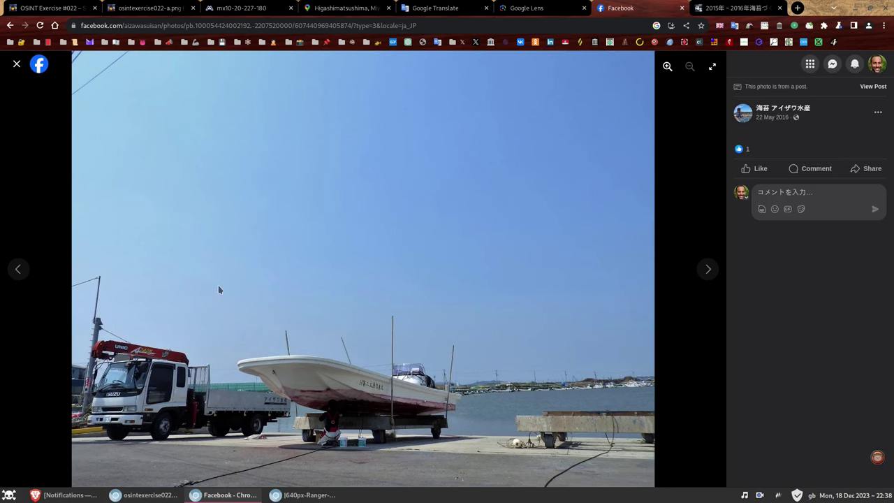
Step: Open the full-size image of the truck and boat photo in its own tab
{"action": "right_click", "coordinate": [198, 185]}
{"action": "left_click", "coordinate": [220, 194]}
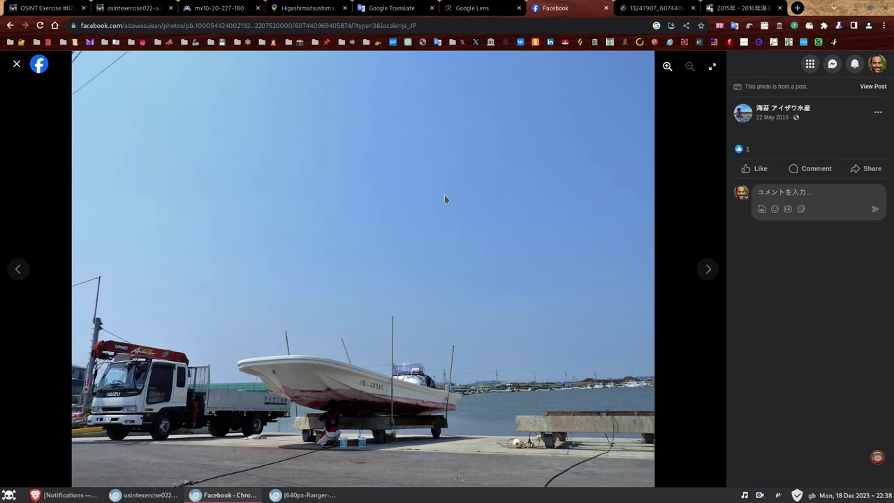
{"action": "left_click", "coordinate": [653, 8]}
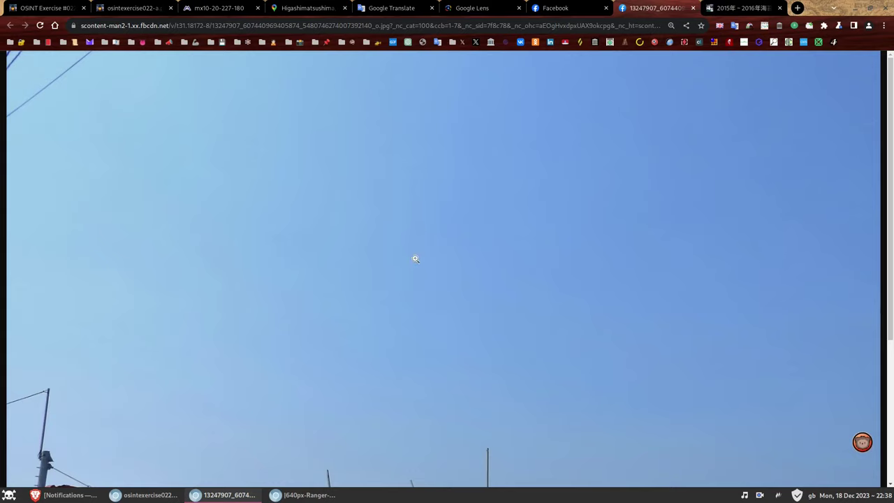
Step: Enlarge the front of the white Isuzu crane truck to examine its licence plate, and check it against the Street View truck
{"action": "scroll", "coordinate": [454, 277], "scroll_direction": "down", "scroll_amount": 3}
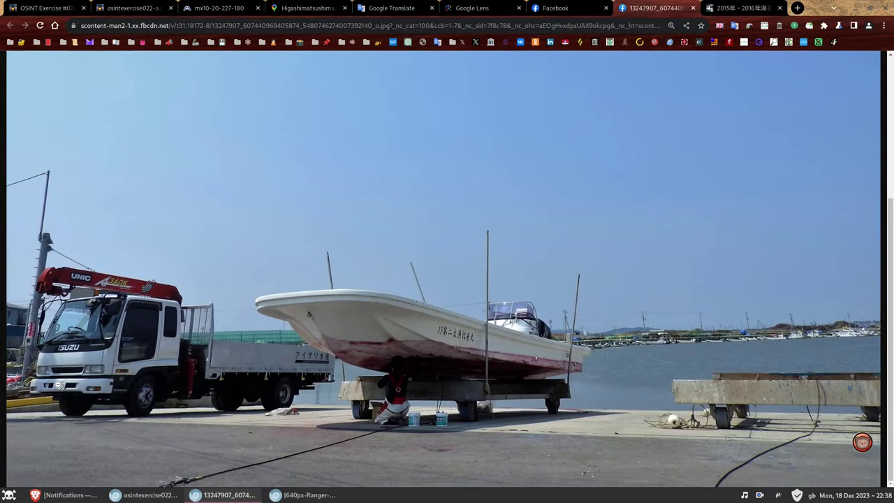
{"action": "left_click", "coordinate": [60, 386]}
{"action": "scroll", "coordinate": [78, 357], "scroll_direction": "down", "scroll_amount": 5}
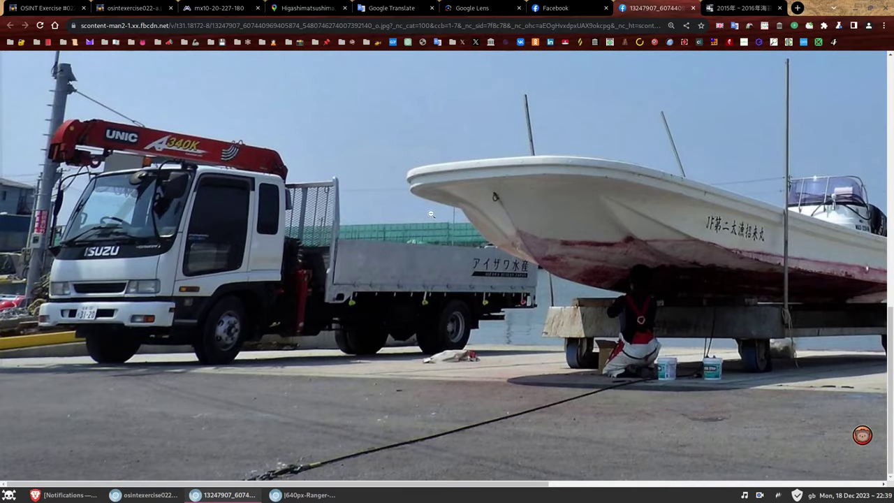
{"action": "left_click", "coordinate": [300, 8]}
{"action": "left_click", "coordinate": [649, 8]}
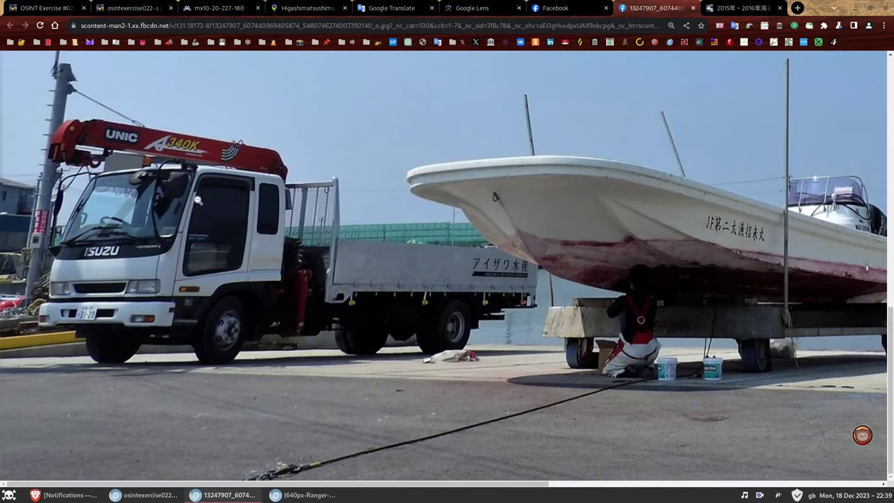